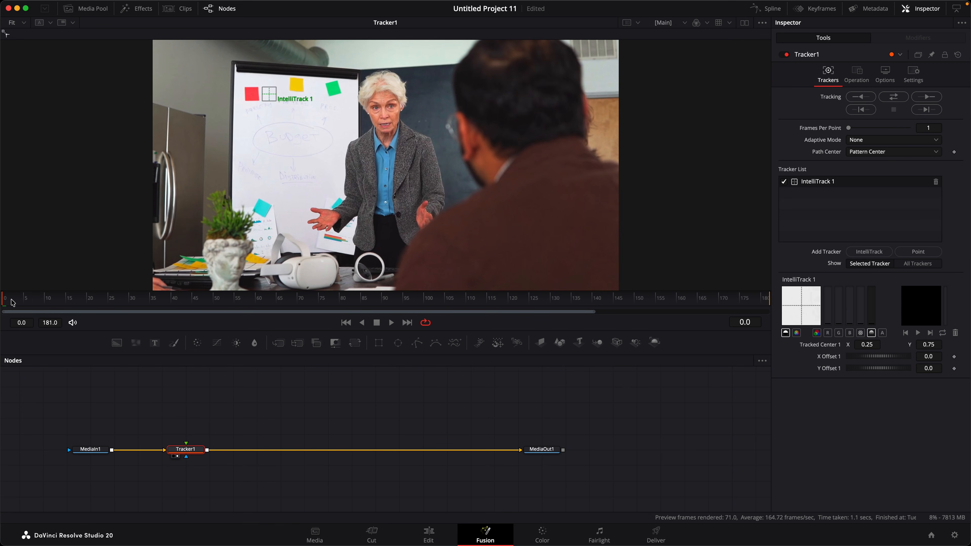
Place IntelliTrack 1 on the red note and a new IntelliTrack 2 on the green note, then track forward
{"action": "left_click_drag", "start_coordinate": [12, 302], "coordinate": [296, 302]}
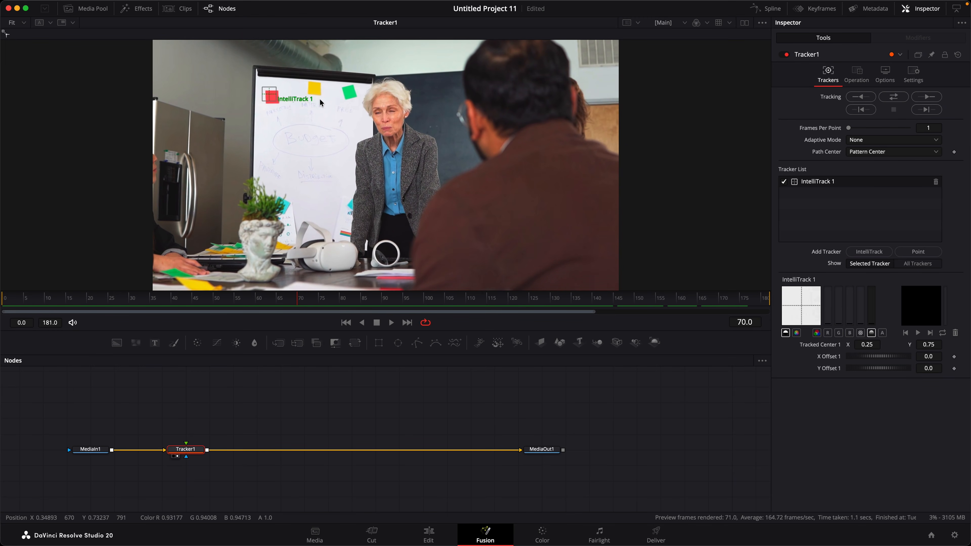
{"action": "left_click", "coordinate": [868, 252]}
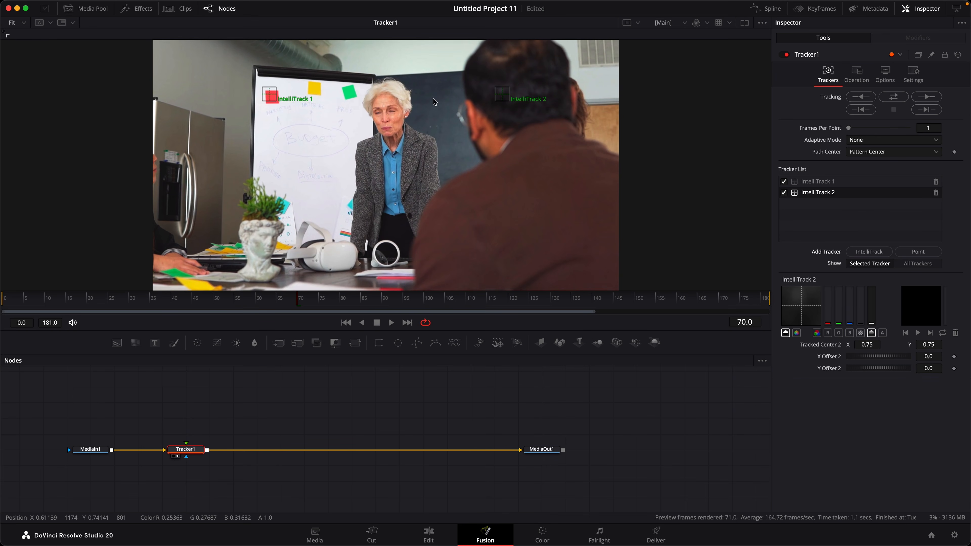
{"action": "left_click_drag", "start_coordinate": [269, 95], "coordinate": [268, 91]}
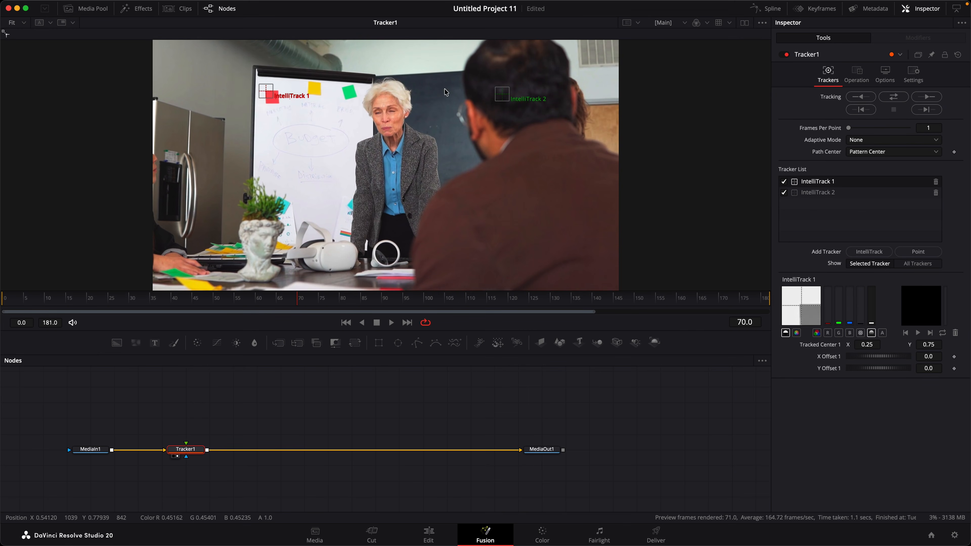
{"action": "left_click_drag", "start_coordinate": [503, 94], "coordinate": [347, 98]}
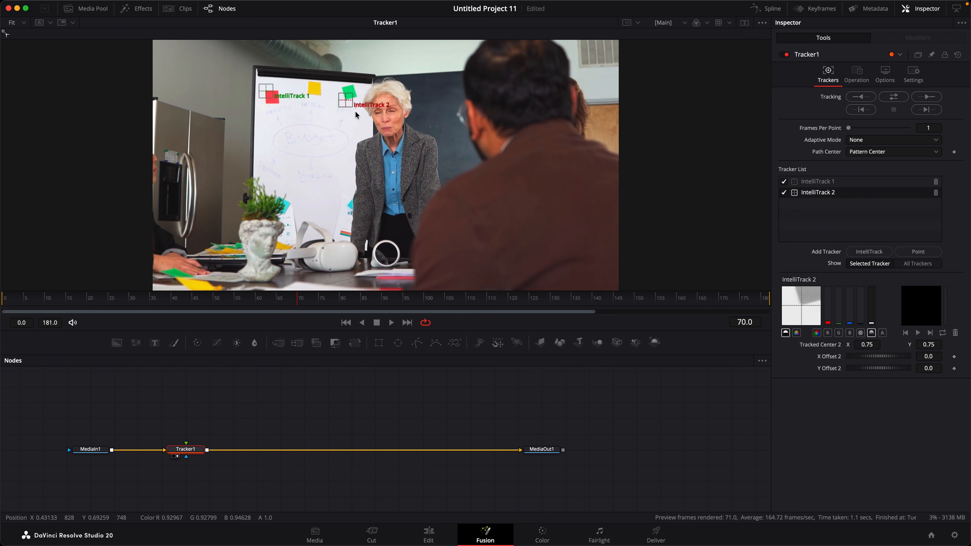
{"action": "left_click", "coordinate": [894, 97]}
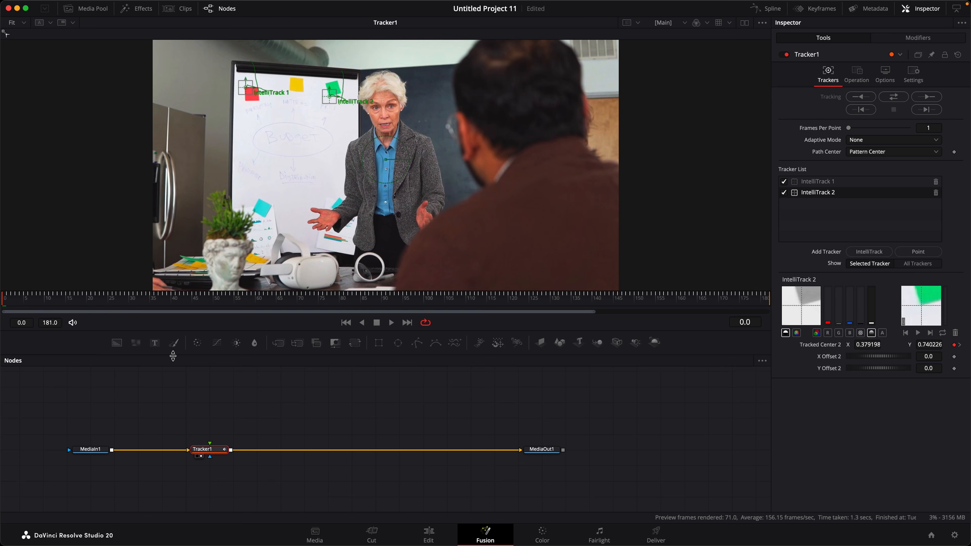
Add a Paint1 node feeding Tracker1, with a Background1 node at Alpha 0 as its input
{"action": "mouse_move", "coordinate": [174, 342]}
{"action": "left_mouse_down"}
{"action": "mouse_move", "coordinate": [209, 417]}
{"action": "mouse_move", "coordinate": [214, 453]}
{"action": "left_mouse_up"}
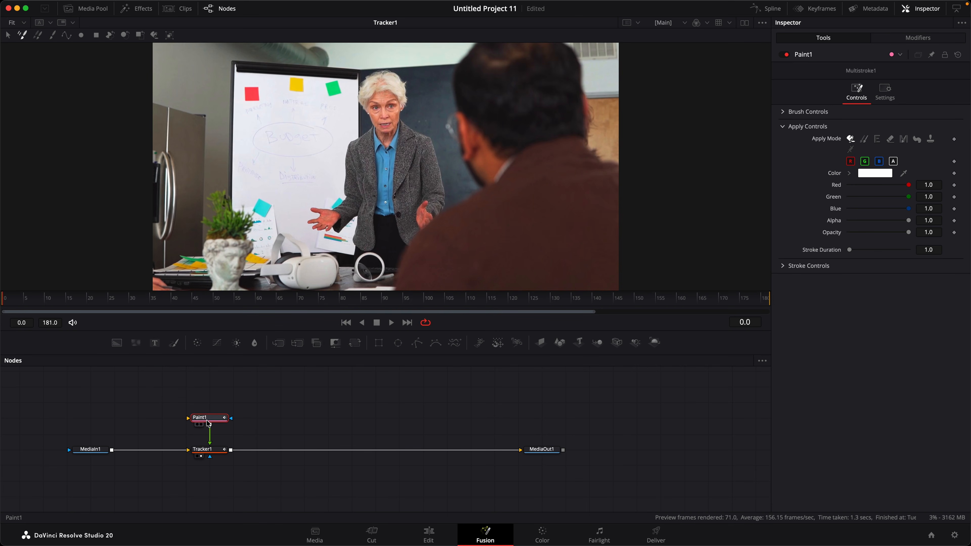
{"action": "left_click_drag", "start_coordinate": [212, 417], "coordinate": [347, 139]}
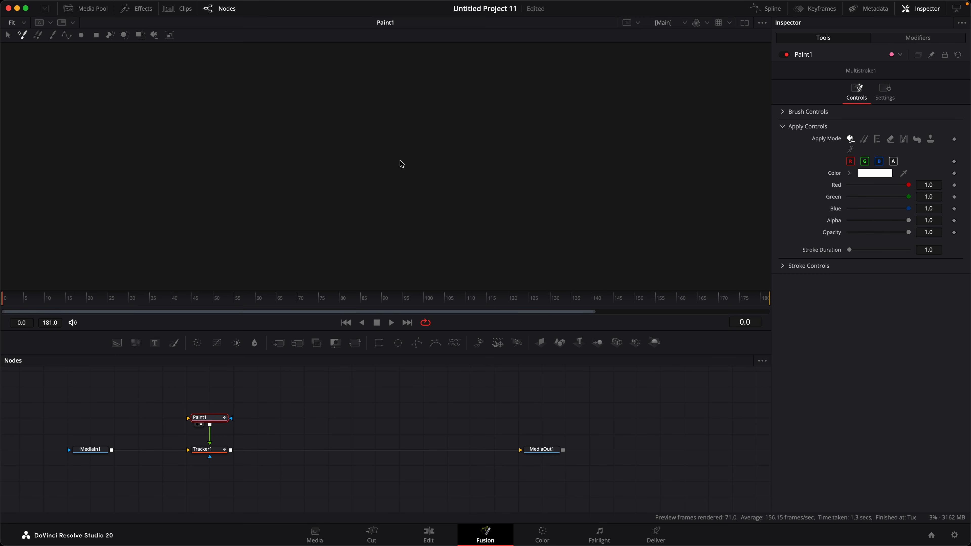
{"action": "left_click_drag", "start_coordinate": [112, 450], "coordinate": [193, 421]}
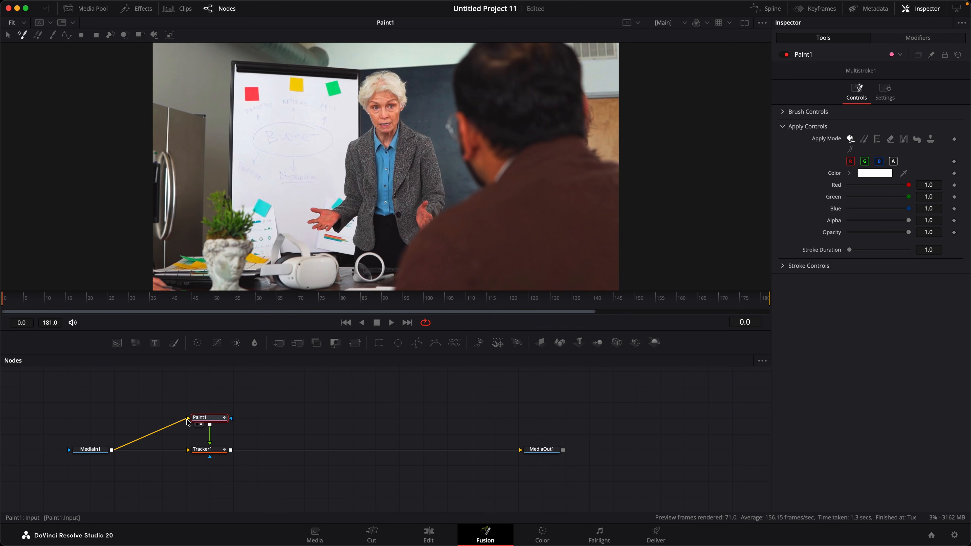
{"action": "left_click_drag", "start_coordinate": [187, 418], "coordinate": [130, 440]}
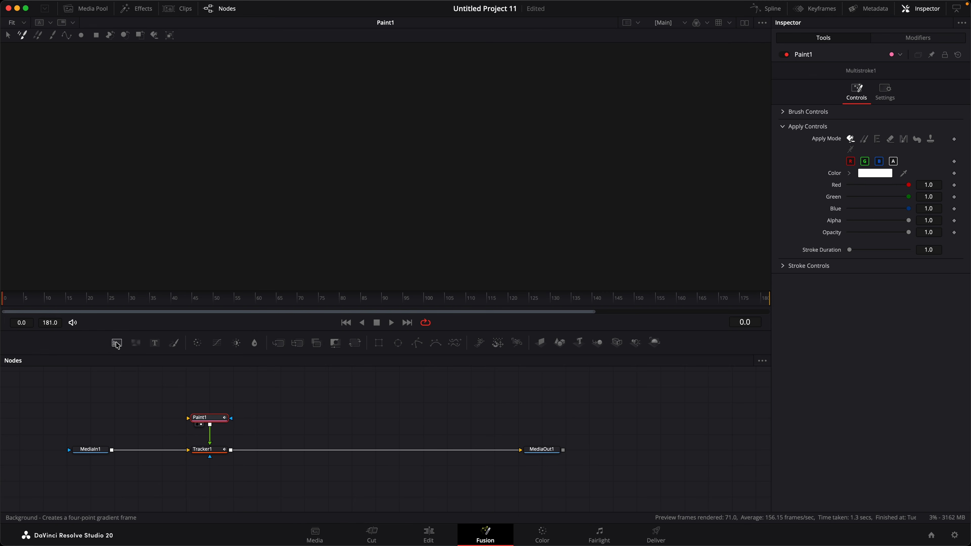
{"action": "mouse_move", "coordinate": [119, 358]}
{"action": "left_mouse_down"}
{"action": "mouse_move", "coordinate": [123, 418]}
{"action": "mouse_move", "coordinate": [206, 420]}
{"action": "left_mouse_up"}
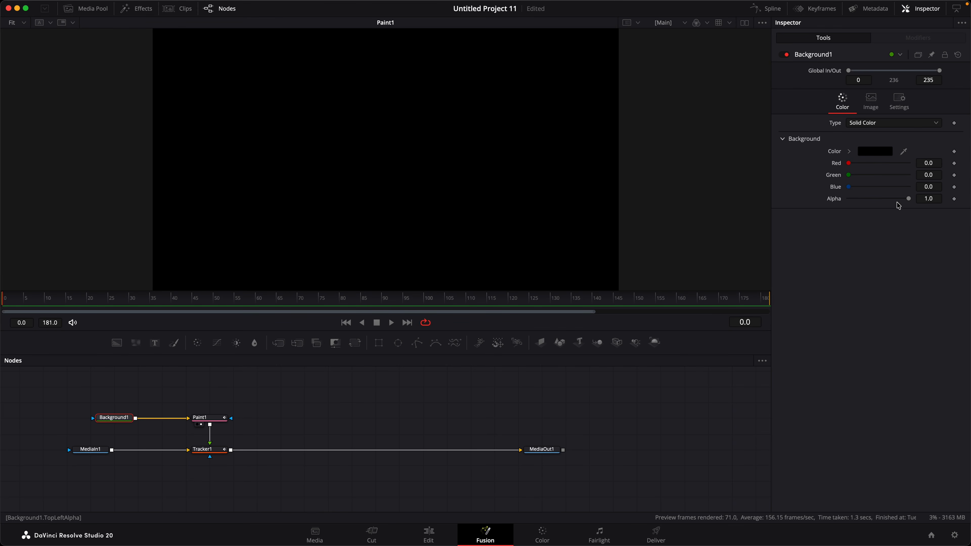
{"action": "left_click_drag", "start_coordinate": [910, 200], "coordinate": [719, 207]}
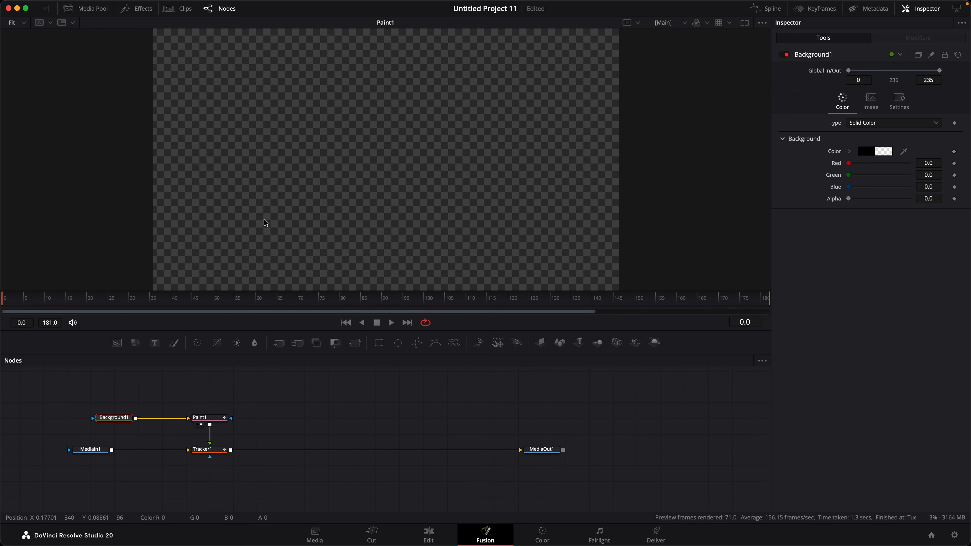
View Tracker1's output and change its Operation from tracking to Match Move
{"action": "left_click", "coordinate": [197, 456]}
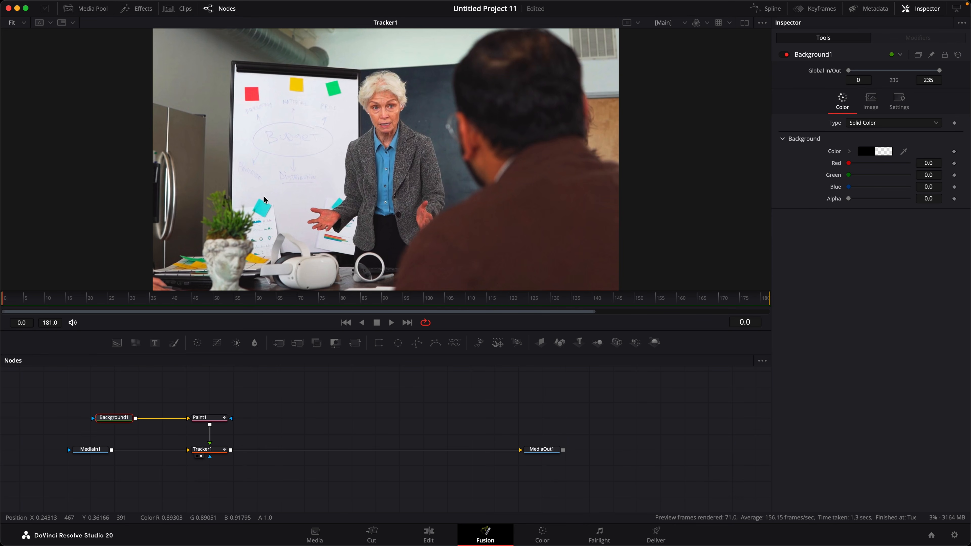
{"action": "scroll", "coordinate": [371, 179], "scroll_direction": "down", "scroll_amount": 2}
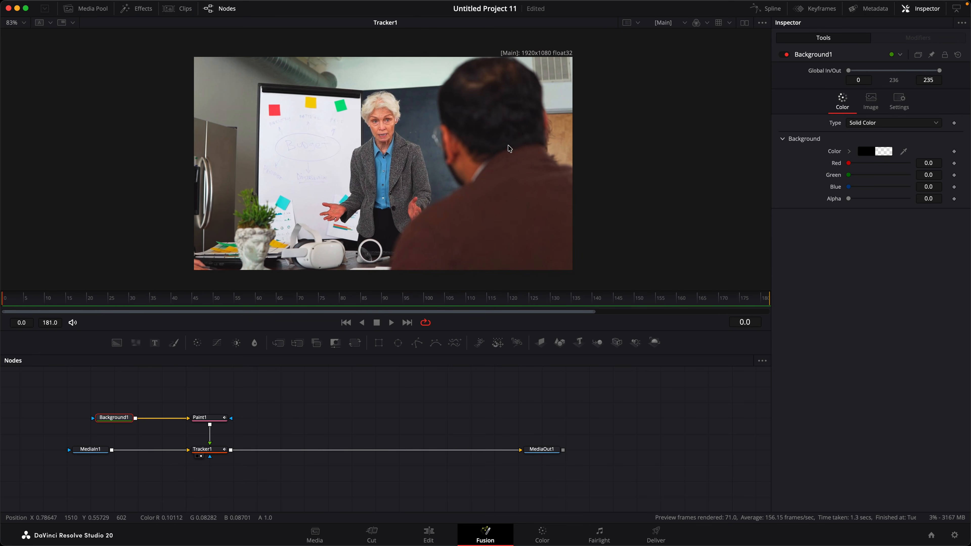
{"action": "left_click", "coordinate": [216, 453]}
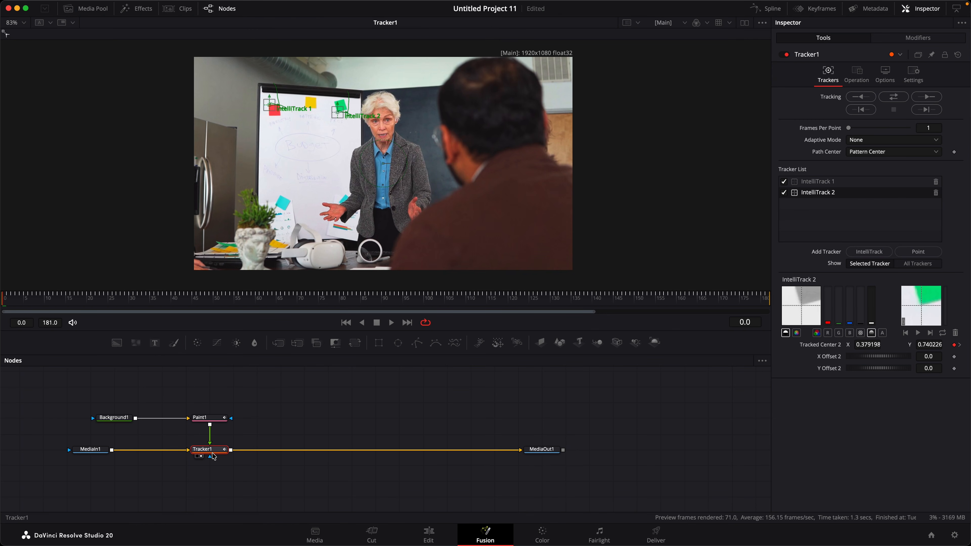
{"action": "left_click", "coordinate": [860, 73]}
{"action": "left_click", "coordinate": [865, 96]}
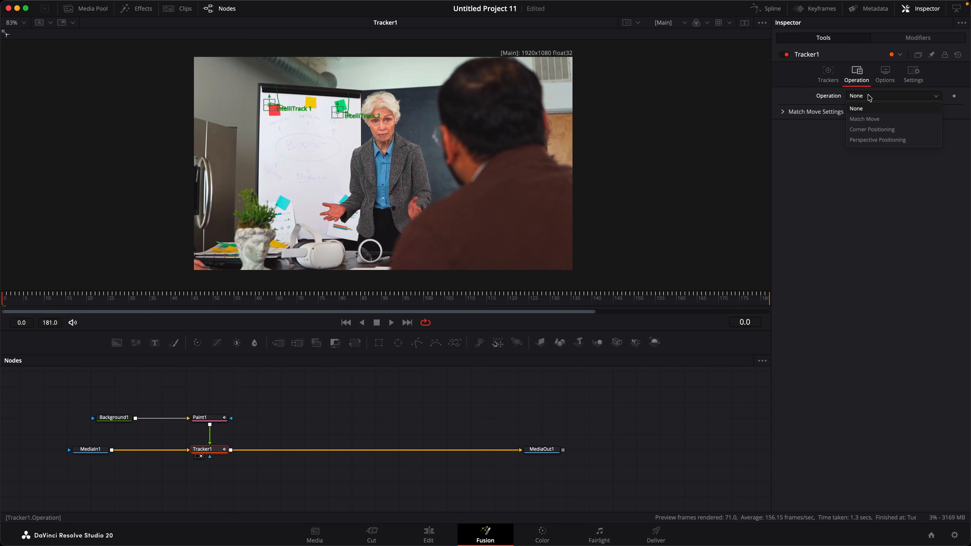
{"action": "left_click", "coordinate": [865, 120]}
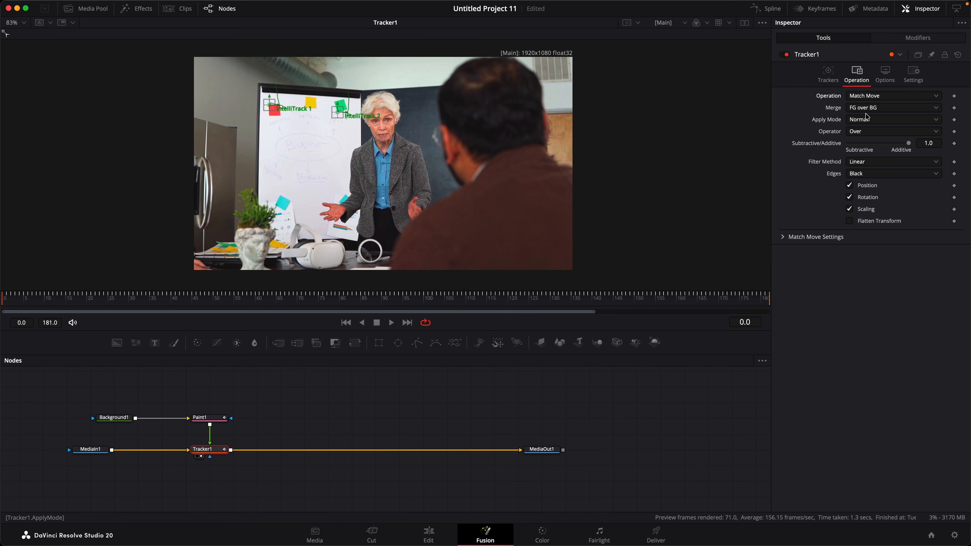
{"action": "left_click", "coordinate": [211, 421]}
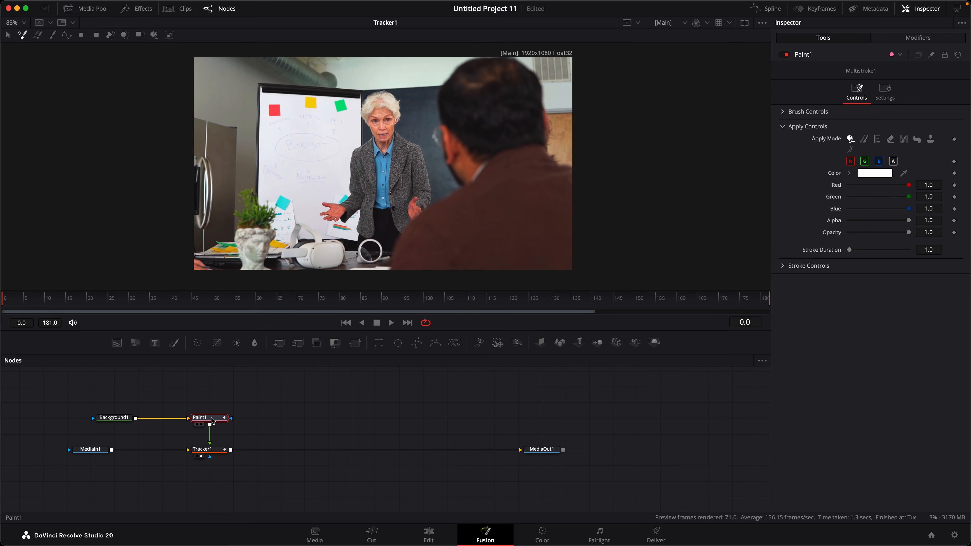
Select the Stroke paint tool and set its colour to blue
{"action": "left_click", "coordinate": [53, 36]}
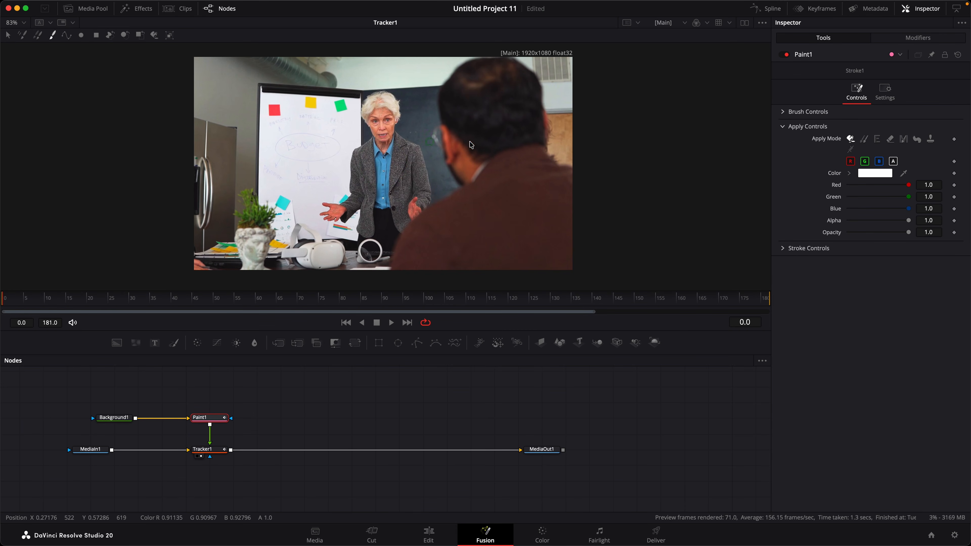
{"action": "left_click", "coordinate": [875, 173]}
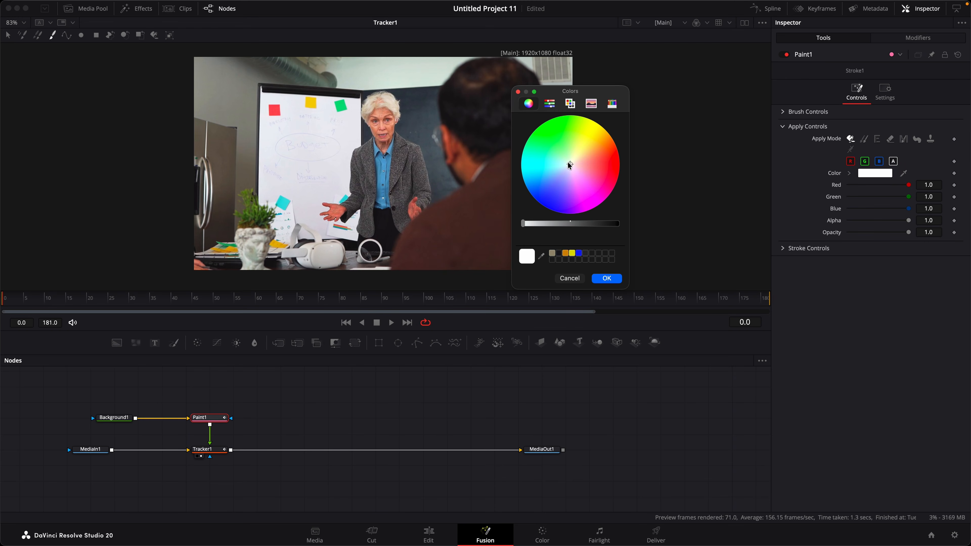
{"action": "left_click", "coordinate": [539, 204]}
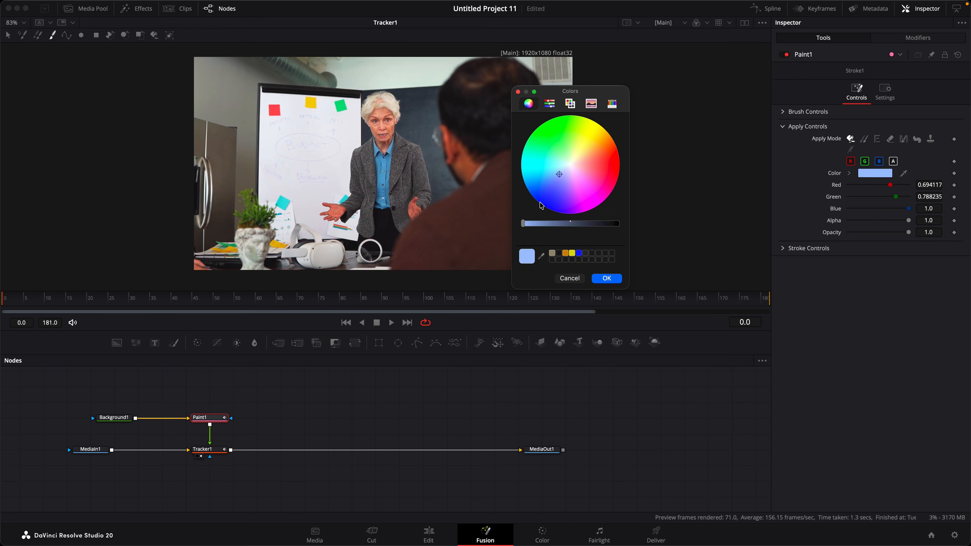
{"action": "left_click", "coordinate": [607, 278]}
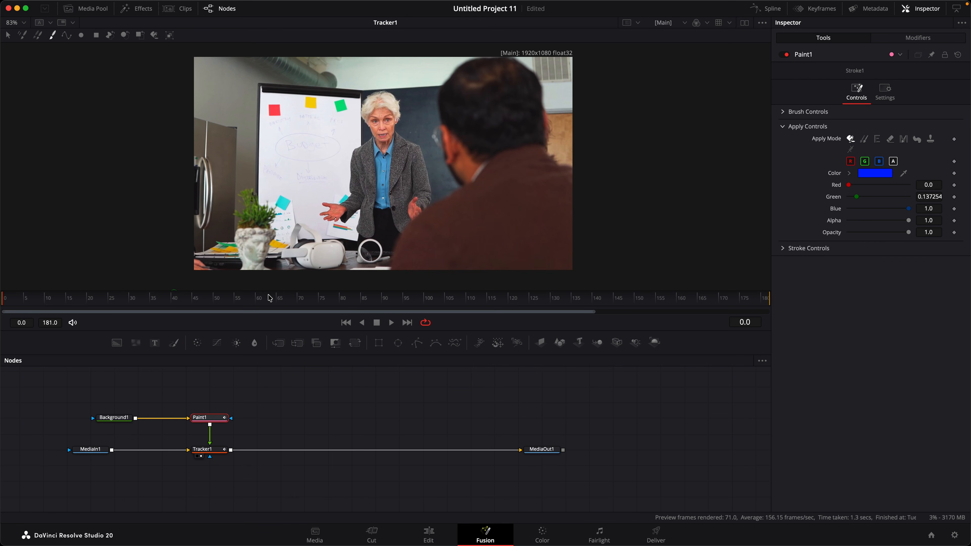
At frame 34, paint a blue ellipse and dot around Budget, then undo the stray top-left stroke
{"action": "left_click_drag", "start_coordinate": [101, 307], "coordinate": [146, 304]}
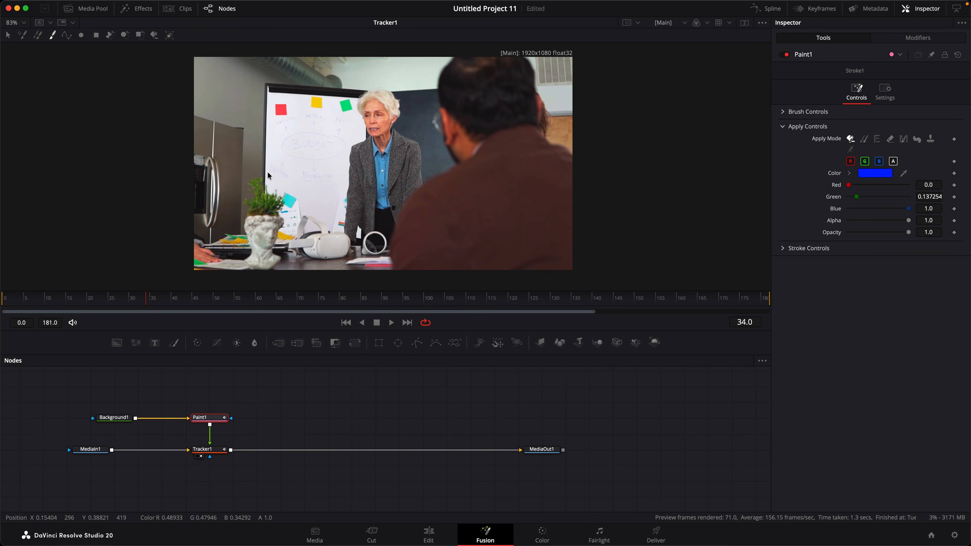
{"action": "mouse_move", "coordinate": [304, 141]}
{"action": "left_mouse_down"}
{"action": "mouse_move", "coordinate": [284, 139]}
{"action": "mouse_move", "coordinate": [282, 153]}
{"action": "mouse_move", "coordinate": [324, 159]}
{"action": "mouse_move", "coordinate": [340, 148]}
{"action": "mouse_move", "coordinate": [334, 137]}
{"action": "mouse_move", "coordinate": [300, 132]}
{"action": "left_mouse_up"}
{"action": "mouse_move", "coordinate": [237, 302]}
{"action": "left_mouse_down"}
{"action": "mouse_move", "coordinate": [638, 300]}
{"action": "mouse_move", "coordinate": [580, 302]}
{"action": "left_mouse_up"}
{"action": "left_click", "coordinate": [311, 143]}
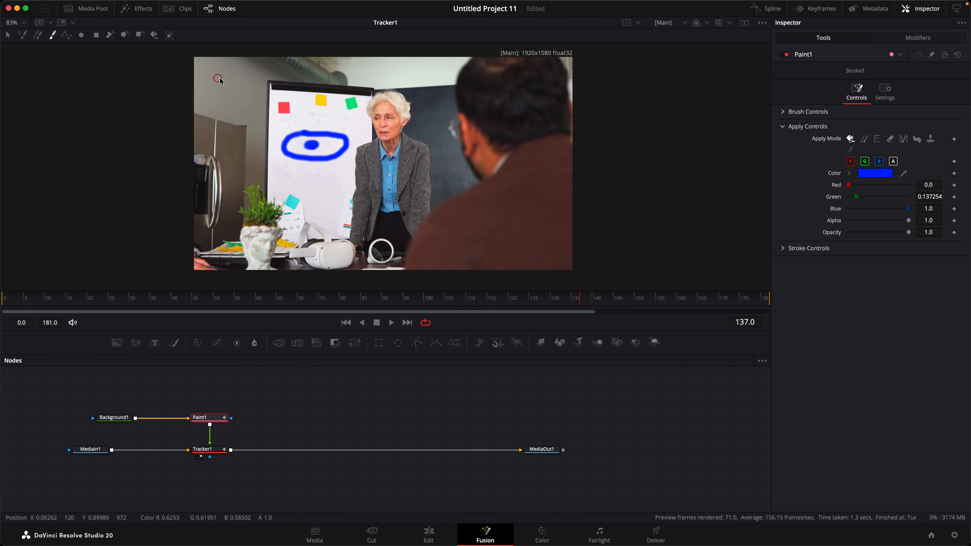
{"action": "left_click_drag", "start_coordinate": [219, 80], "coordinate": [214, 84]}
{"action": "mouse_move", "coordinate": [584, 300]}
{"action": "left_mouse_down"}
{"action": "mouse_move", "coordinate": [37, 305]}
{"action": "mouse_move", "coordinate": [364, 300]}
{"action": "left_mouse_up"}
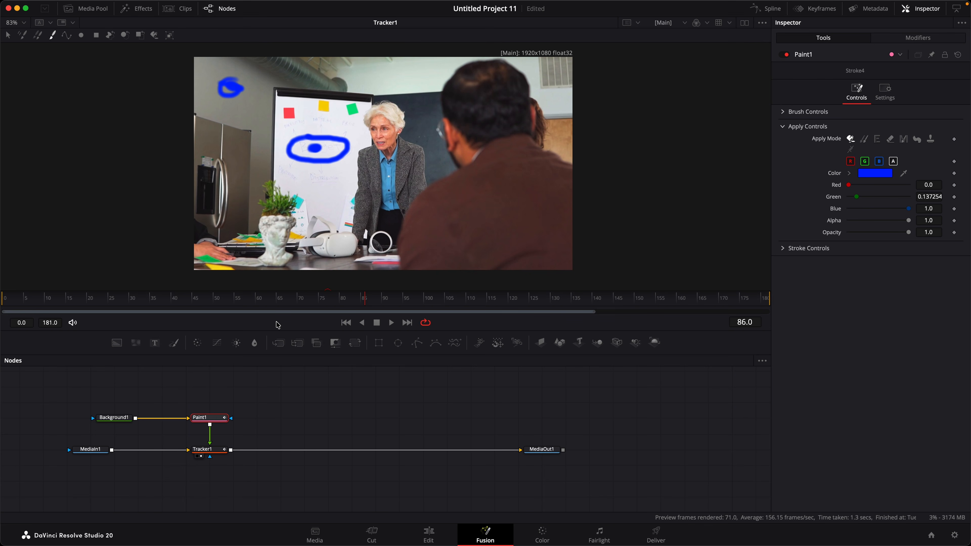
{"action": "key", "text": "super+z"}
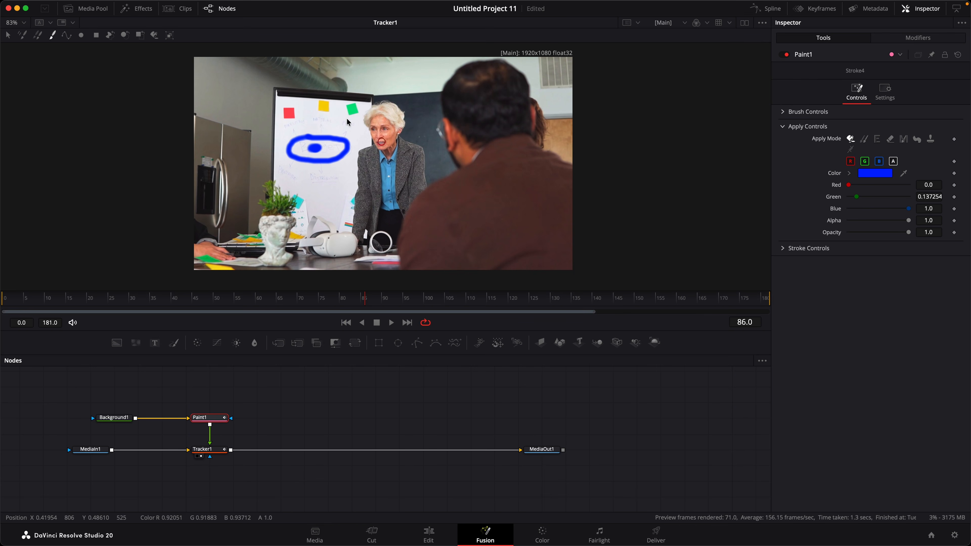
Move Background1, Paint1 and Tracker1 up in the graph and connect MediaIn1 to MediaOut1
{"action": "mouse_move", "coordinate": [212, 452]}
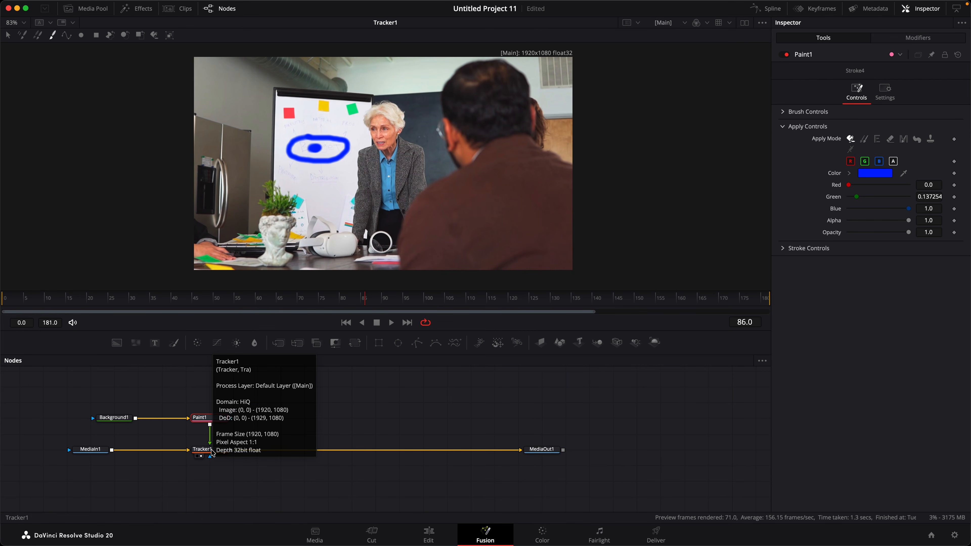
{"action": "left_click_drag", "start_coordinate": [114, 417], "coordinate": [137, 418]}
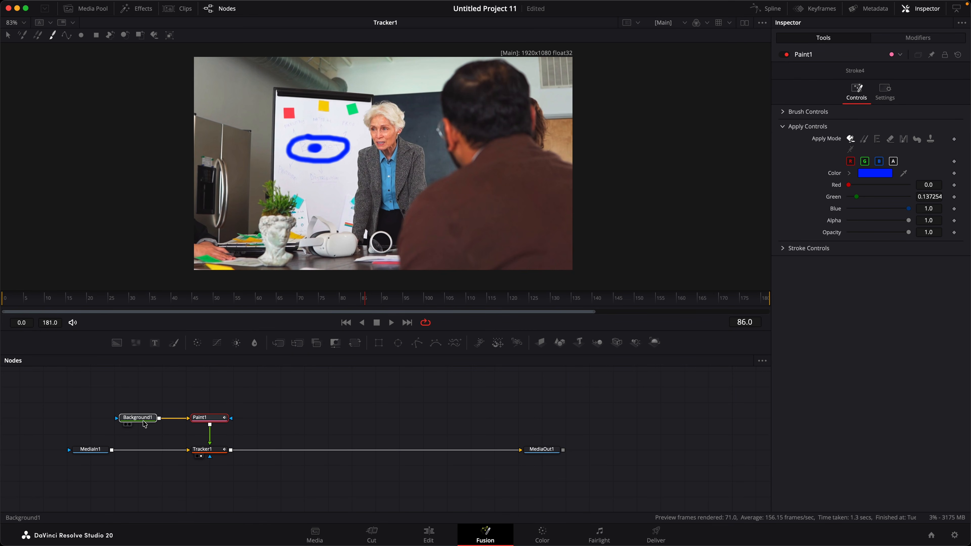
{"action": "mouse_move", "coordinate": [255, 393]}
{"action": "left_mouse_down"}
{"action": "mouse_move", "coordinate": [151, 469]}
{"action": "mouse_move", "coordinate": [119, 477]}
{"action": "left_mouse_up"}
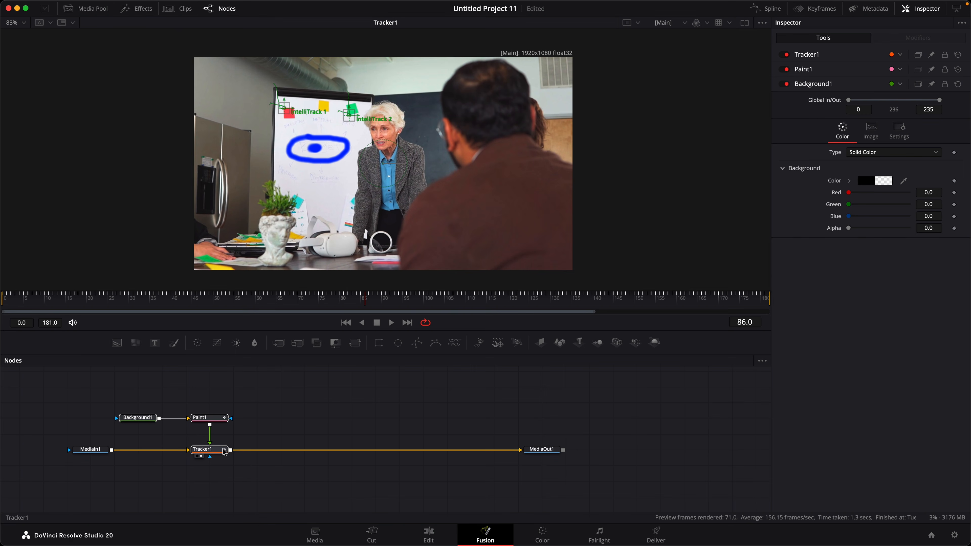
{"action": "mouse_move", "coordinate": [224, 451]}
{"action": "left_mouse_down"}
{"action": "mouse_move", "coordinate": [226, 420]}
{"action": "mouse_move", "coordinate": [182, 445]}
{"action": "mouse_move", "coordinate": [521, 449]}
{"action": "left_mouse_up"}
{"action": "left_click_drag", "start_coordinate": [230, 418], "coordinate": [117, 452]}
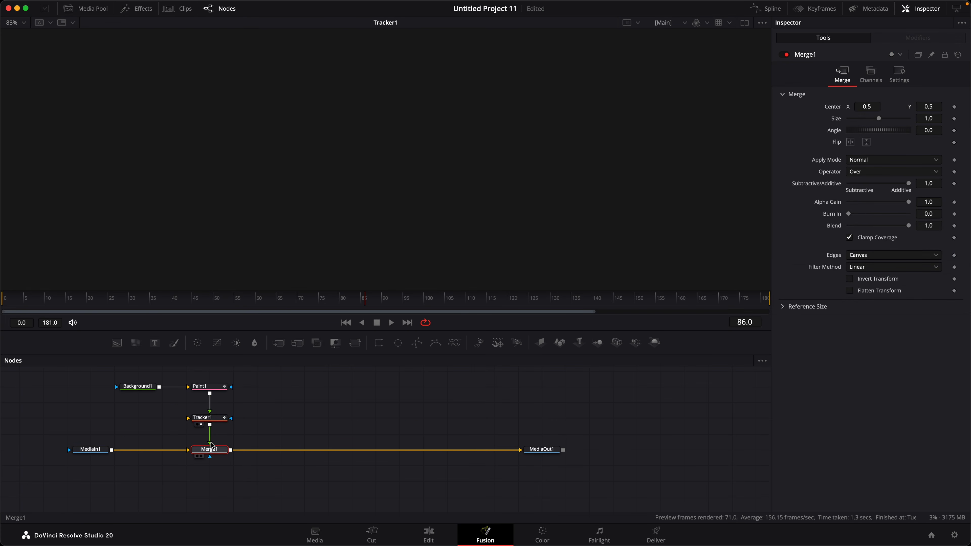
Show Merge1 in the viewer and connect MediaIn1's output into Tracker1's input
{"action": "left_click_drag", "start_coordinate": [209, 450], "coordinate": [342, 140]}
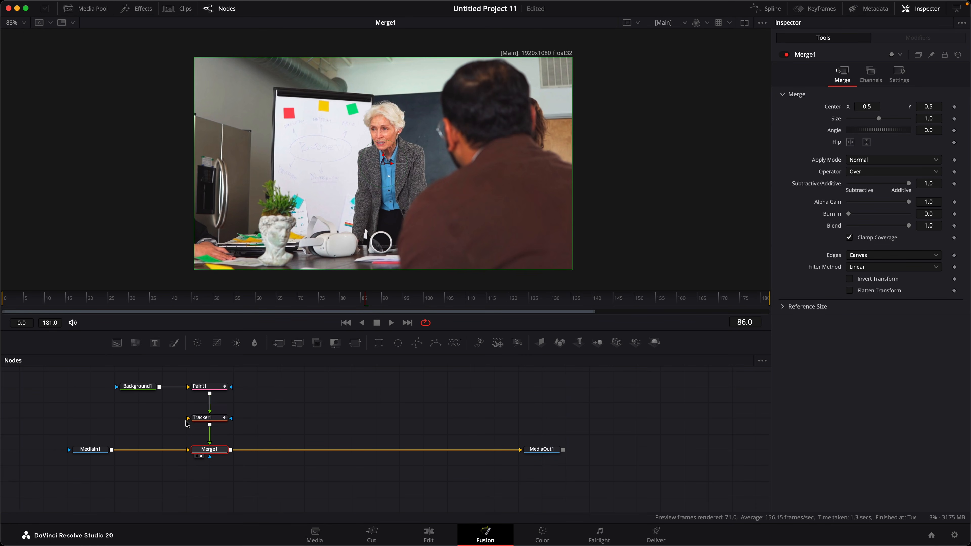
{"action": "left_click_drag", "start_coordinate": [188, 418], "coordinate": [111, 452]}
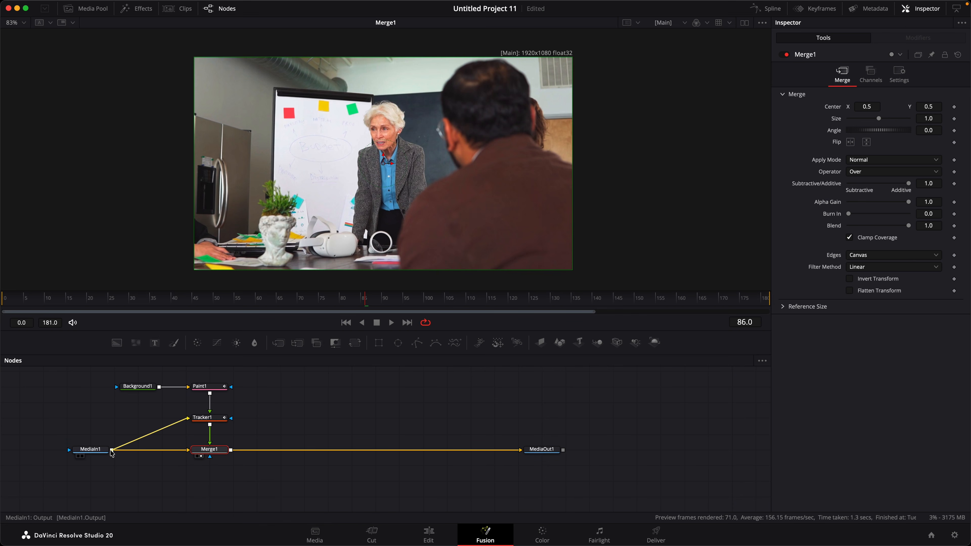
{"action": "left_click", "coordinate": [95, 453]}
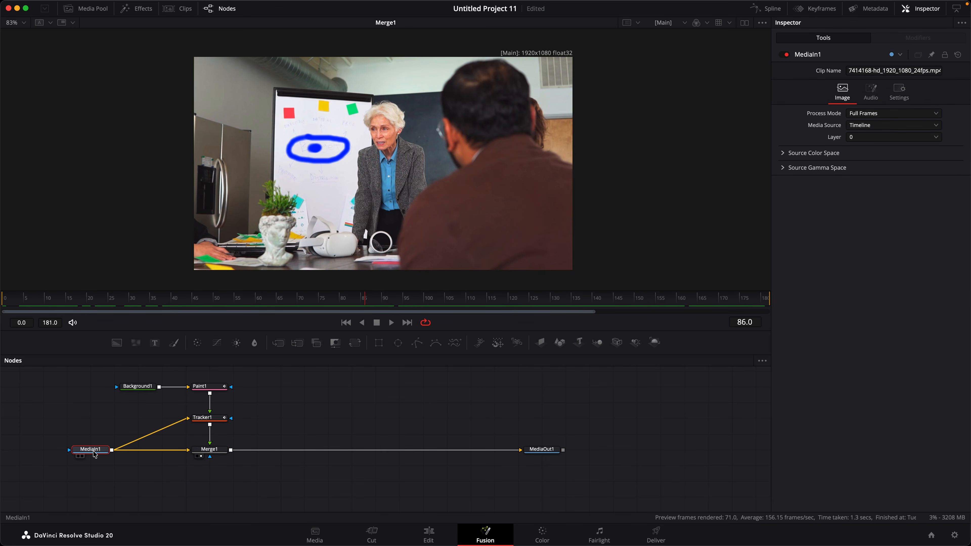
{"action": "left_click", "coordinate": [211, 420]}
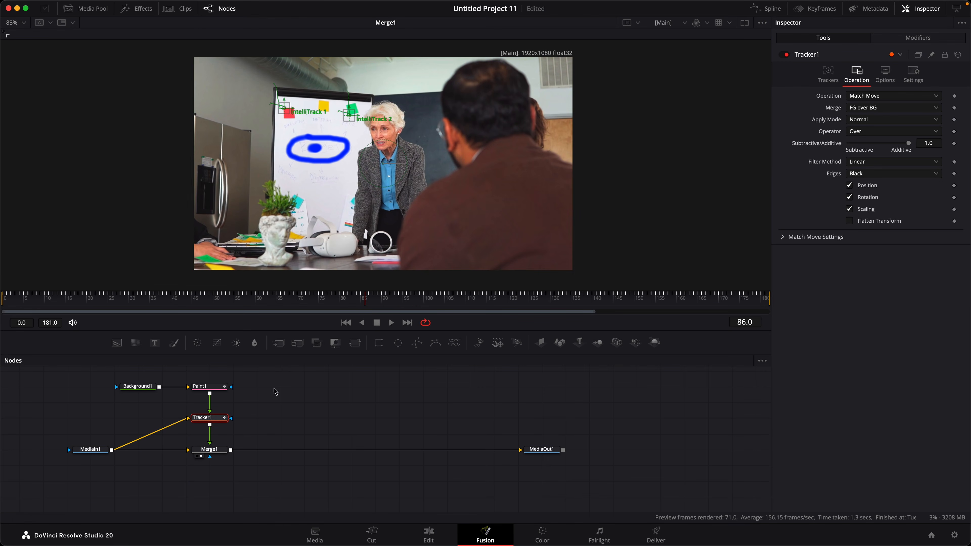
Set Tracker1's Merge option to FG only and return the viewer to Merge1
{"action": "left_click_drag", "start_coordinate": [222, 419], "coordinate": [335, 178]}
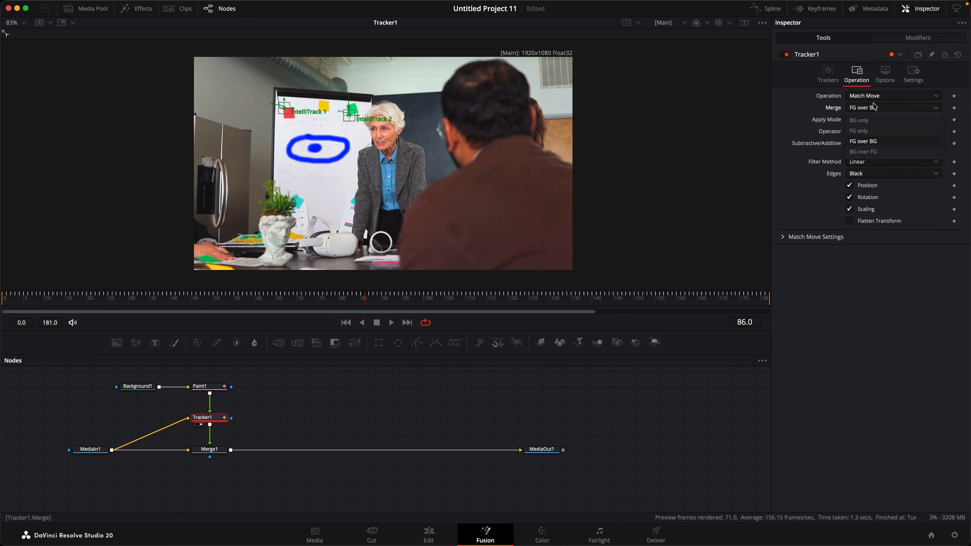
{"action": "left_click", "coordinate": [859, 131]}
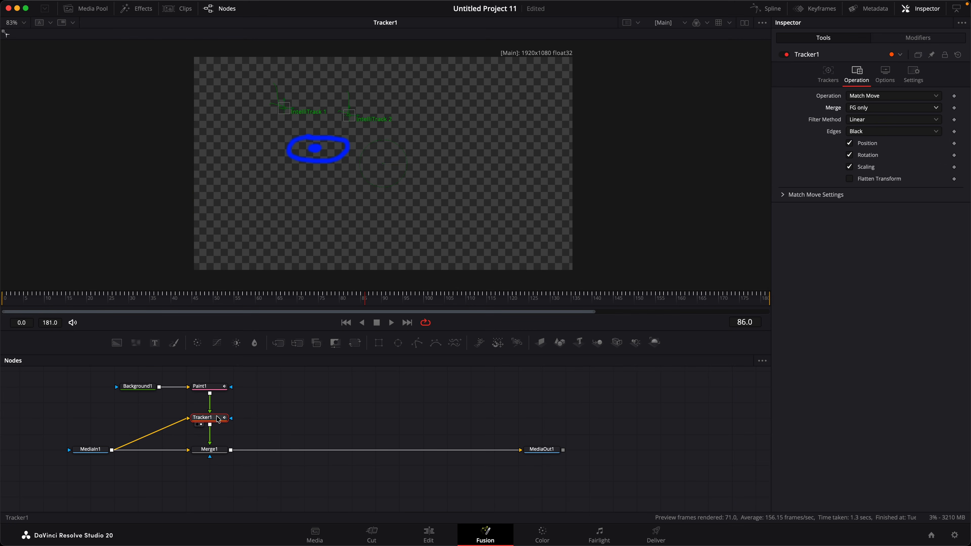
{"action": "left_click_drag", "start_coordinate": [215, 418], "coordinate": [215, 402]}
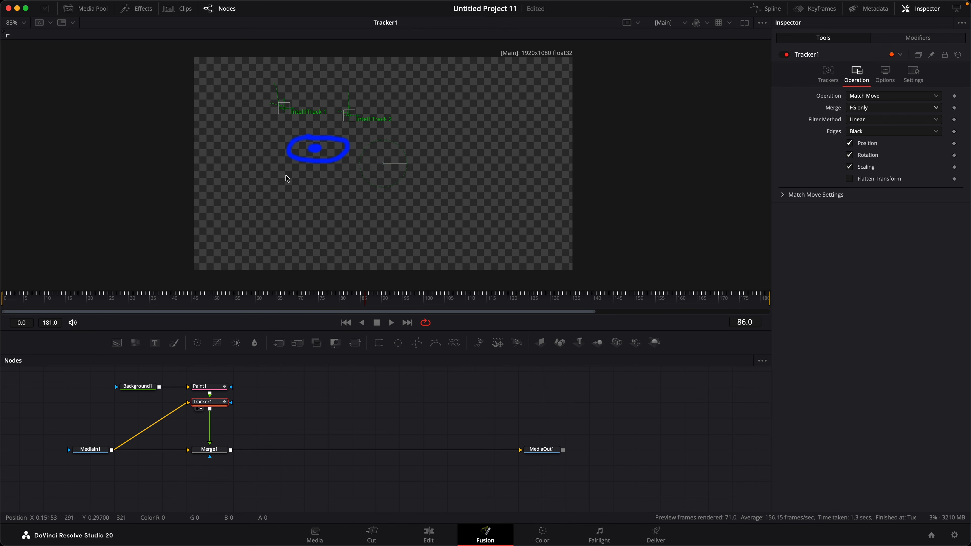
{"action": "key", "text": "1"}
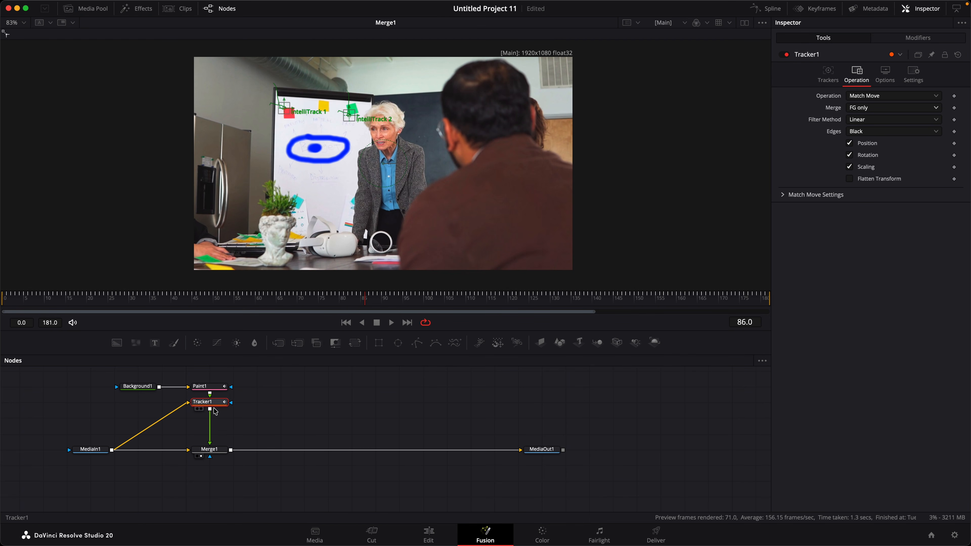
Replace MediaIn1 with Background1 as Tracker1's input
{"action": "left_click_drag", "start_coordinate": [209, 402], "coordinate": [209, 418]}
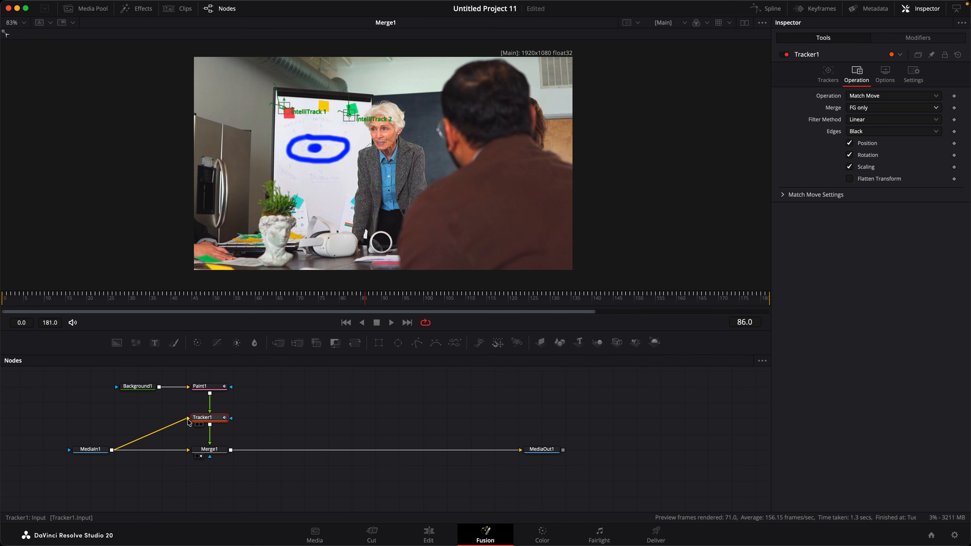
{"action": "key", "text": "super+z"}
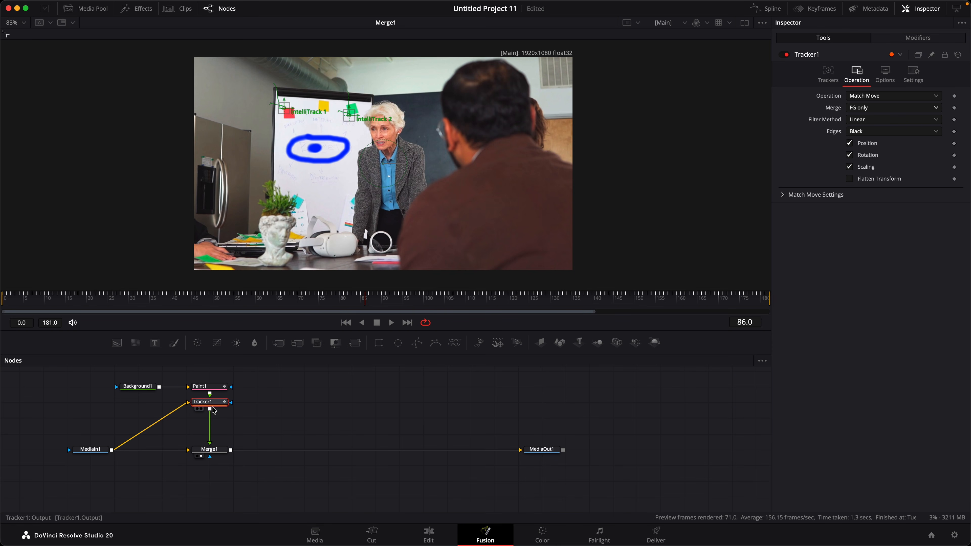
{"action": "mouse_move", "coordinate": [186, 403]}
{"action": "left_mouse_down"}
{"action": "mouse_move", "coordinate": [116, 441]}
{"action": "mouse_move", "coordinate": [190, 404]}
{"action": "mouse_move", "coordinate": [203, 405]}
{"action": "mouse_move", "coordinate": [205, 421]}
{"action": "left_mouse_up"}
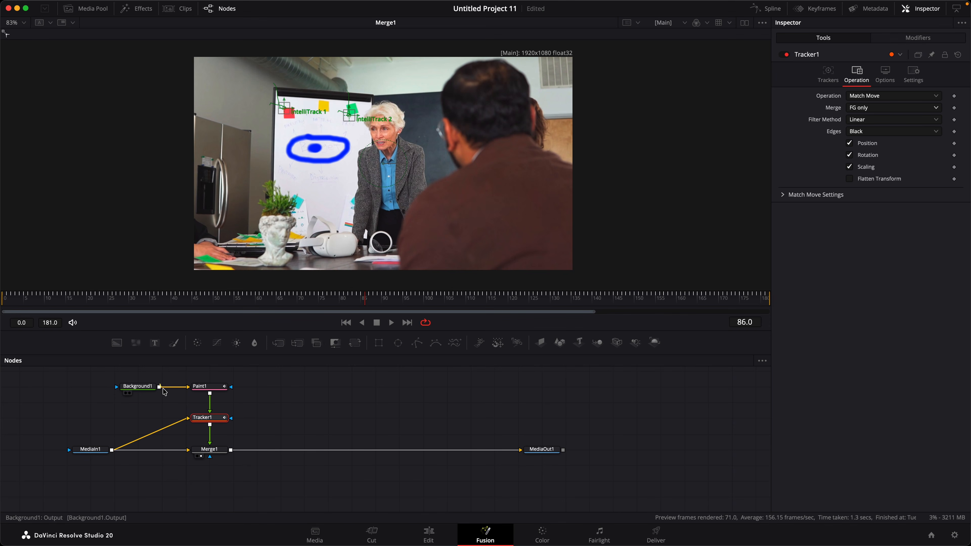
{"action": "left_click_drag", "start_coordinate": [163, 391], "coordinate": [191, 420]}
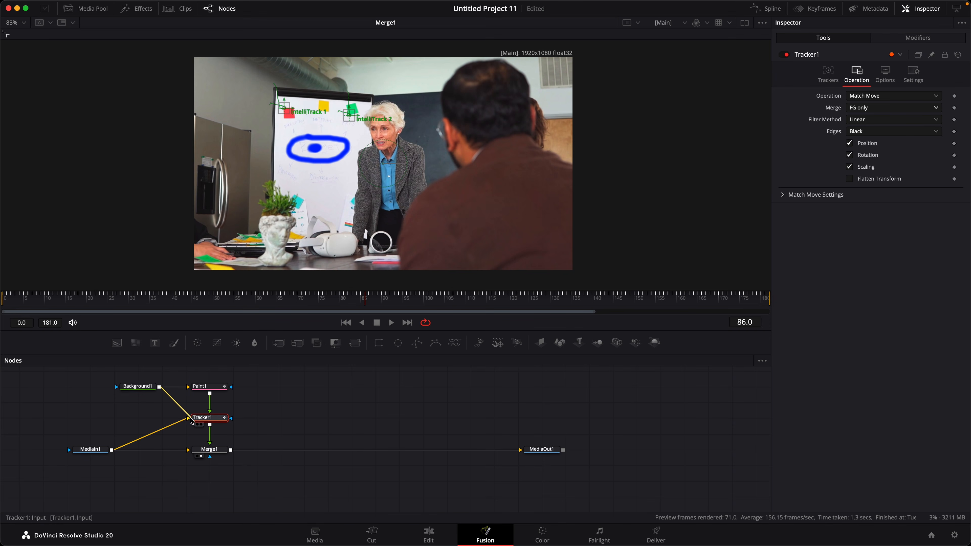
Check the tracking at frames 159 and 56, then select Paint1, Tracker1 and Merge1
{"action": "left_click", "coordinate": [672, 298]}
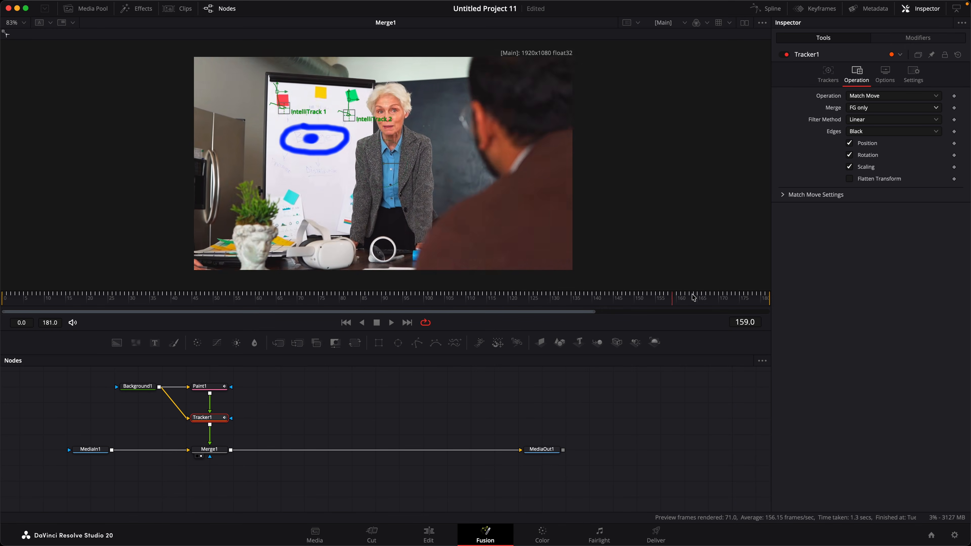
{"action": "left_click_drag", "start_coordinate": [694, 297], "coordinate": [238, 297]}
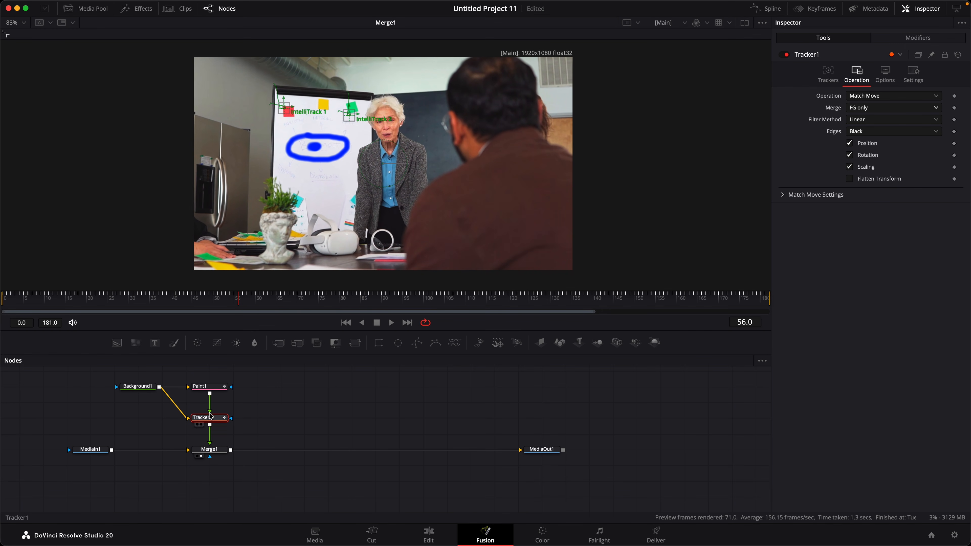
{"action": "left_click", "coordinate": [201, 461]}
{"action": "left_click_drag", "start_coordinate": [260, 368], "coordinate": [130, 481]}
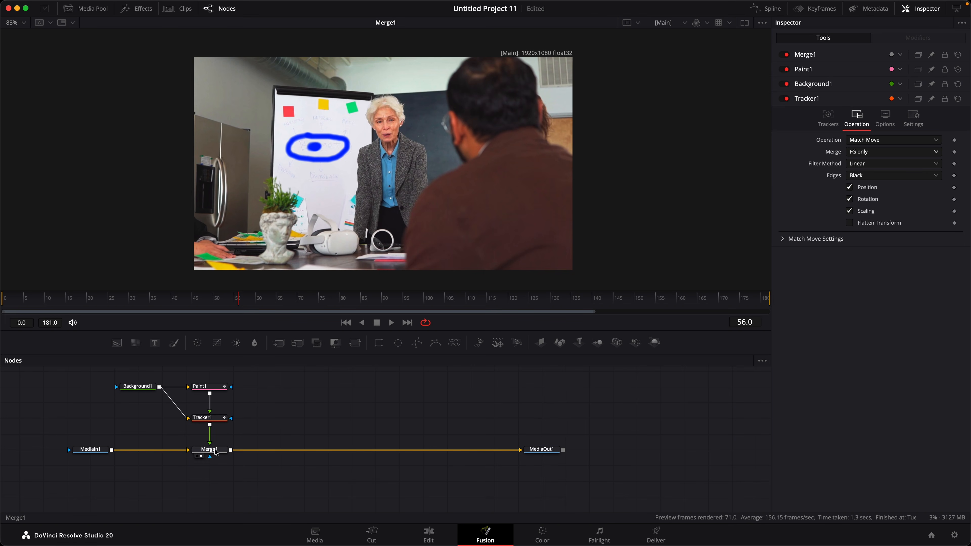
Paint test strokes above and below the ellipse, play them back, then delete Paint1
{"action": "left_click", "coordinate": [210, 394]}
{"action": "key", "text": "space"}
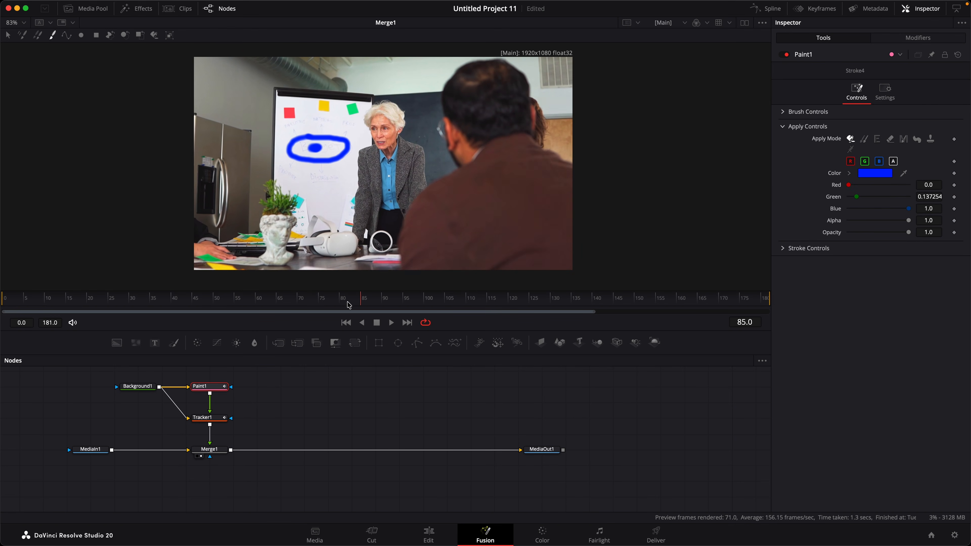
{"action": "left_click_drag", "start_coordinate": [315, 122], "coordinate": [363, 132]}
{"action": "key", "text": "space"}
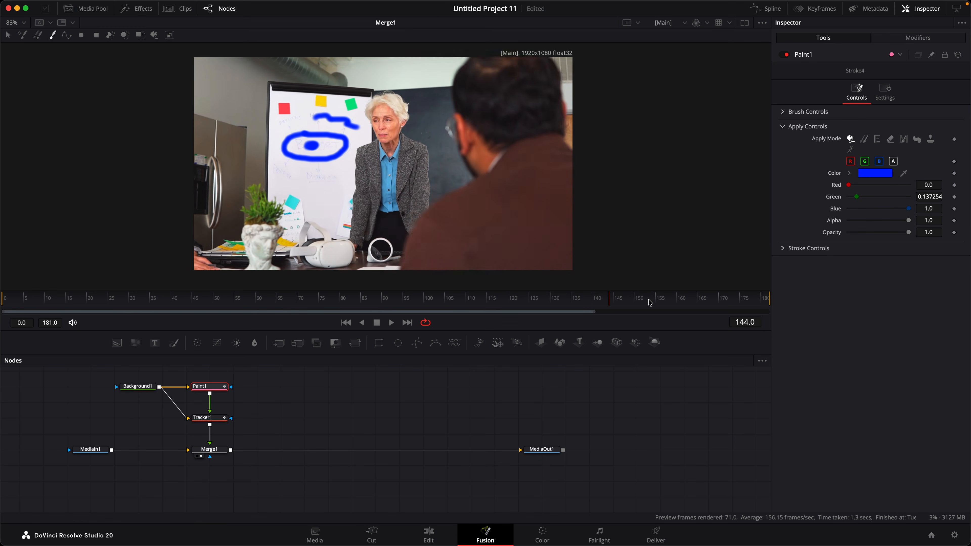
{"action": "mouse_move", "coordinate": [301, 209]}
{"action": "left_mouse_down"}
{"action": "mouse_move", "coordinate": [321, 205]}
{"action": "mouse_move", "coordinate": [316, 174]}
{"action": "left_mouse_up"}
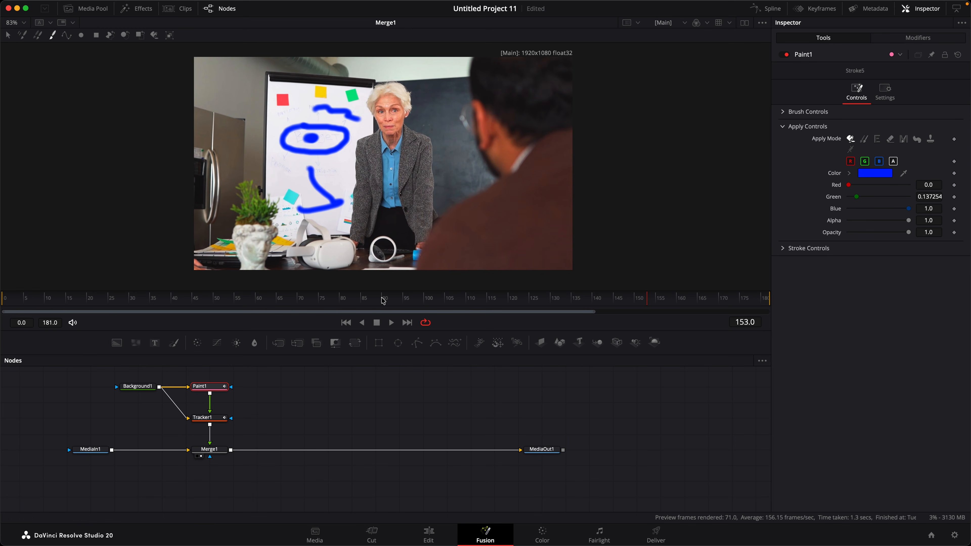
{"action": "left_click_drag", "start_coordinate": [290, 300], "coordinate": [260, 302]}
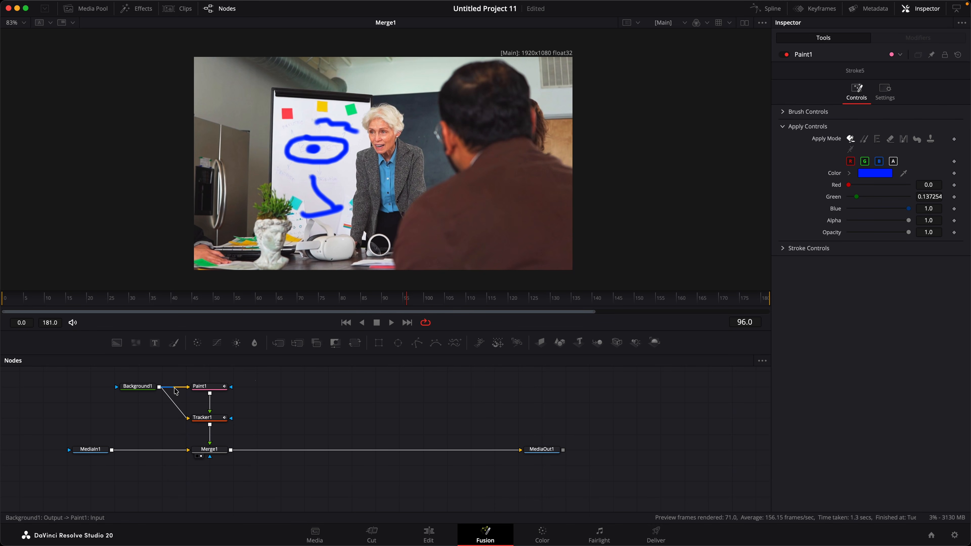
{"action": "left_click", "coordinate": [207, 388]}
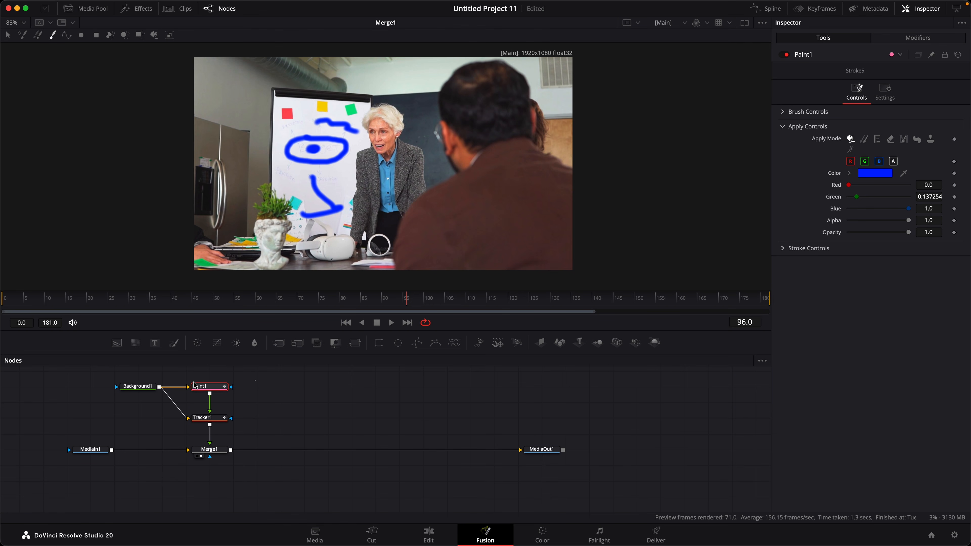
{"action": "key", "text": "Delete"}
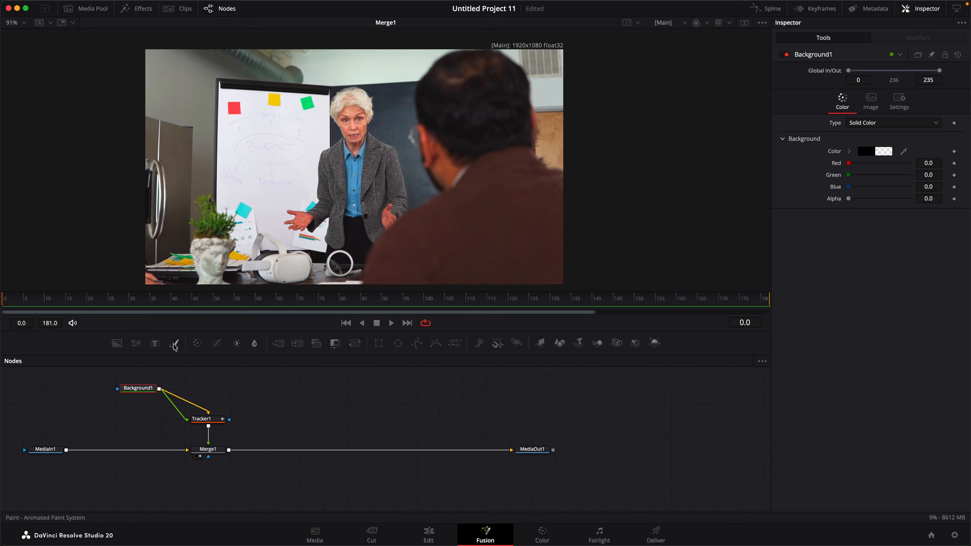
Insert a new Paint1 between Background1 and Tracker1 with a Stroke set to Clone mode
{"action": "mouse_move", "coordinate": [175, 346]}
{"action": "left_mouse_down"}
{"action": "mouse_move", "coordinate": [169, 404]}
{"action": "mouse_move", "coordinate": [204, 390]}
{"action": "left_mouse_up"}
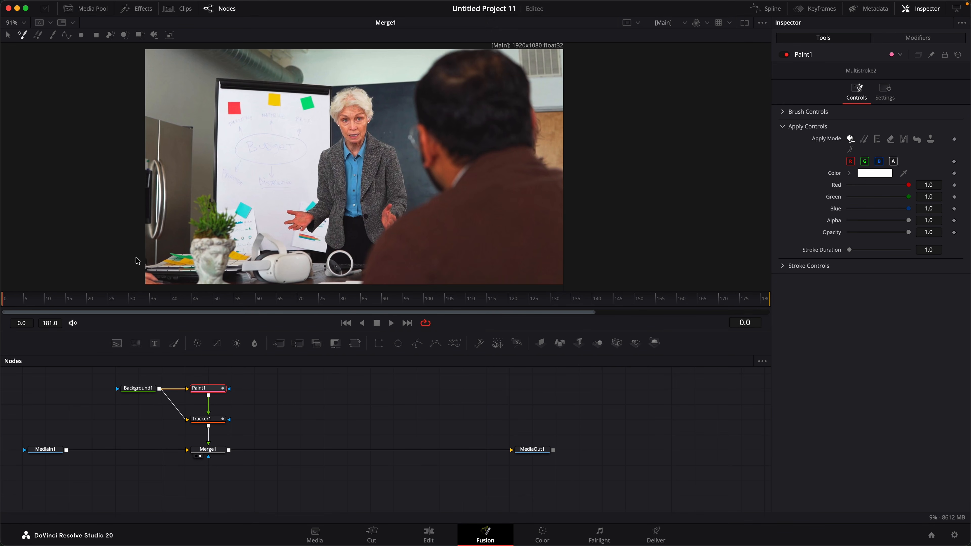
{"action": "left_click", "coordinate": [56, 37]}
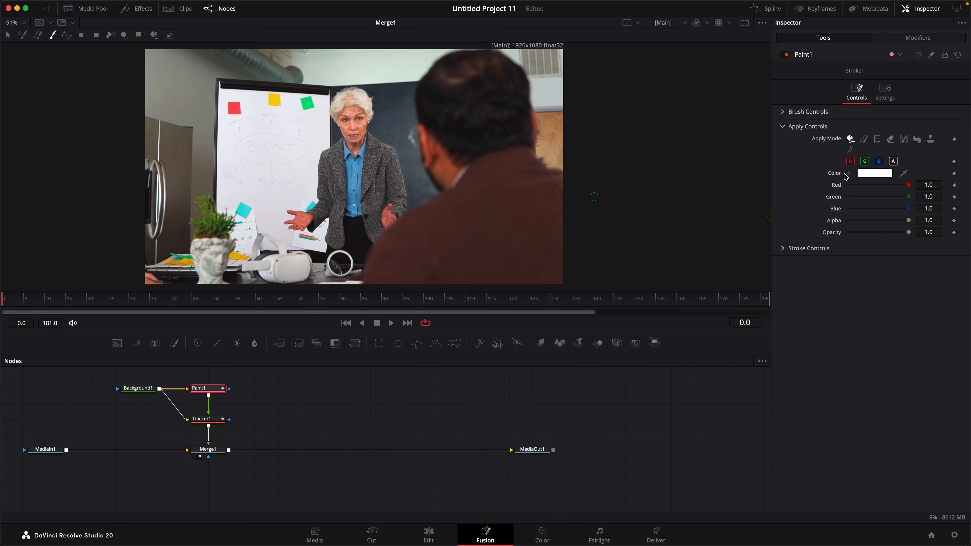
{"action": "left_click", "coordinate": [865, 140]}
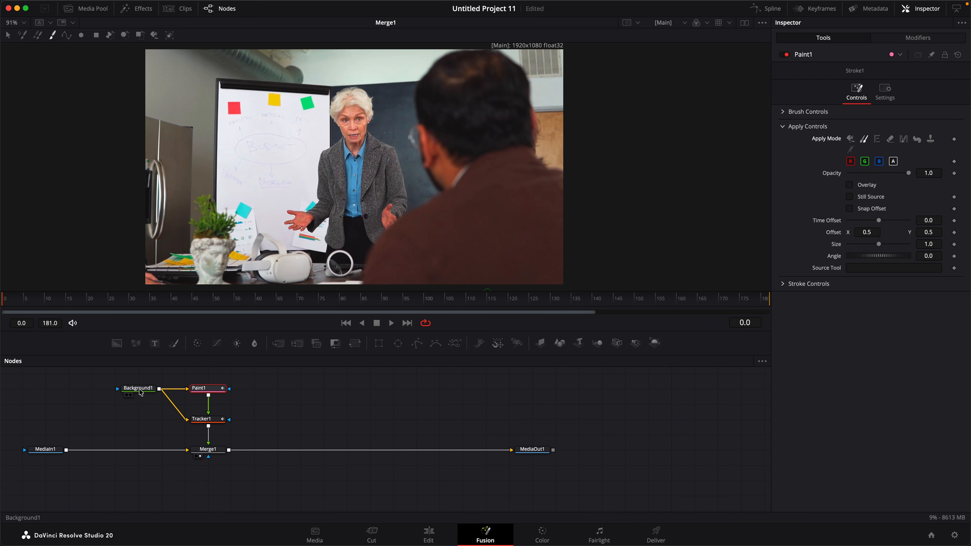
{"action": "key", "text": "1"}
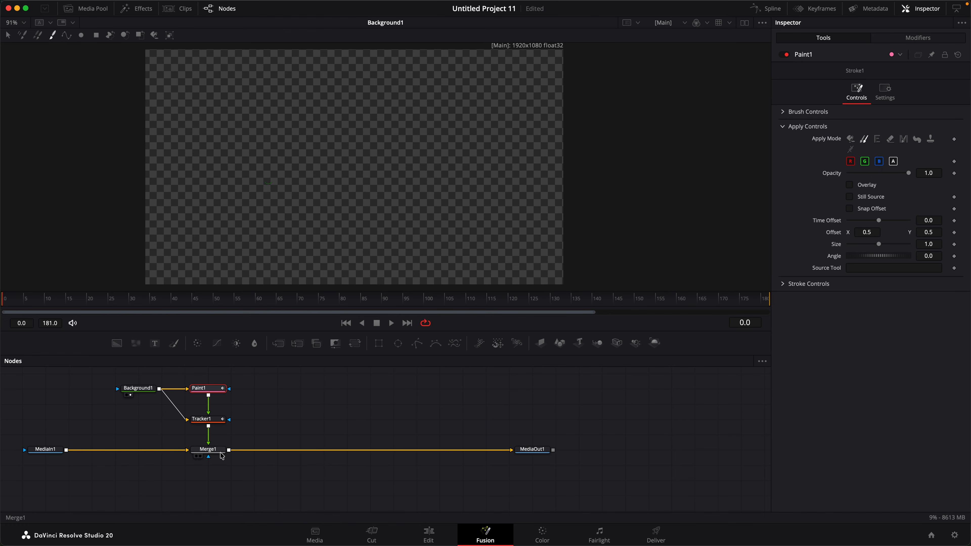
{"action": "key", "text": "1"}
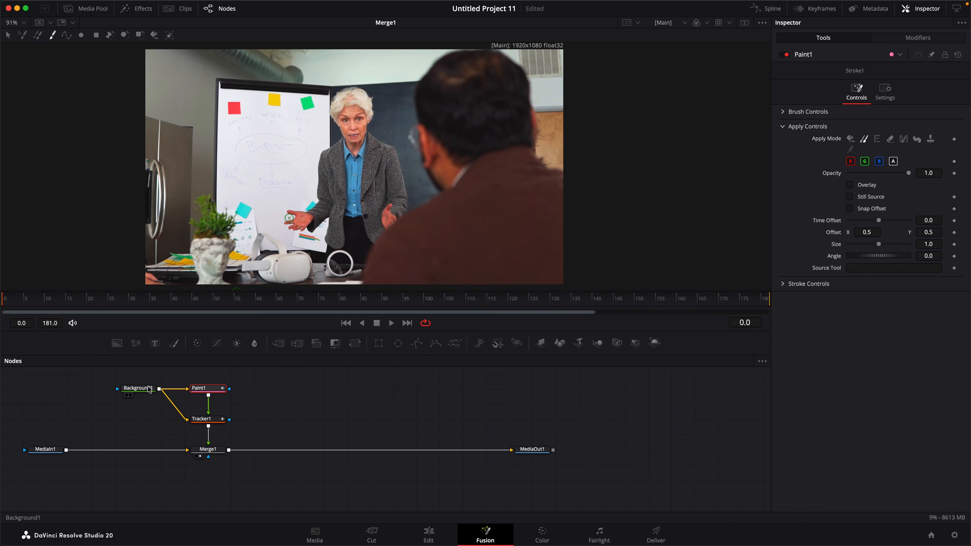
{"action": "mouse_move", "coordinate": [147, 394]}
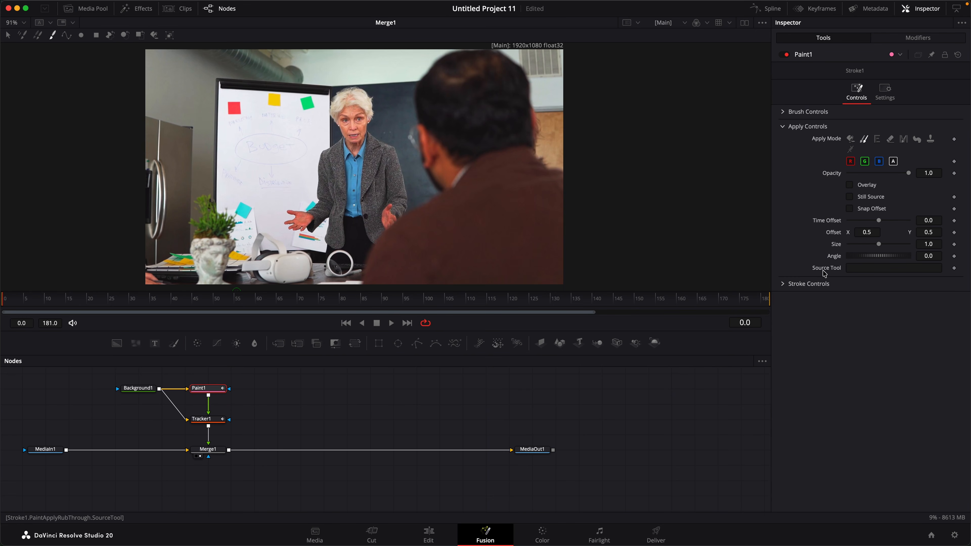
Set MediaIn1 as Paint1's clone Source Tool and enable Still Source
{"action": "left_click", "coordinate": [47, 453]}
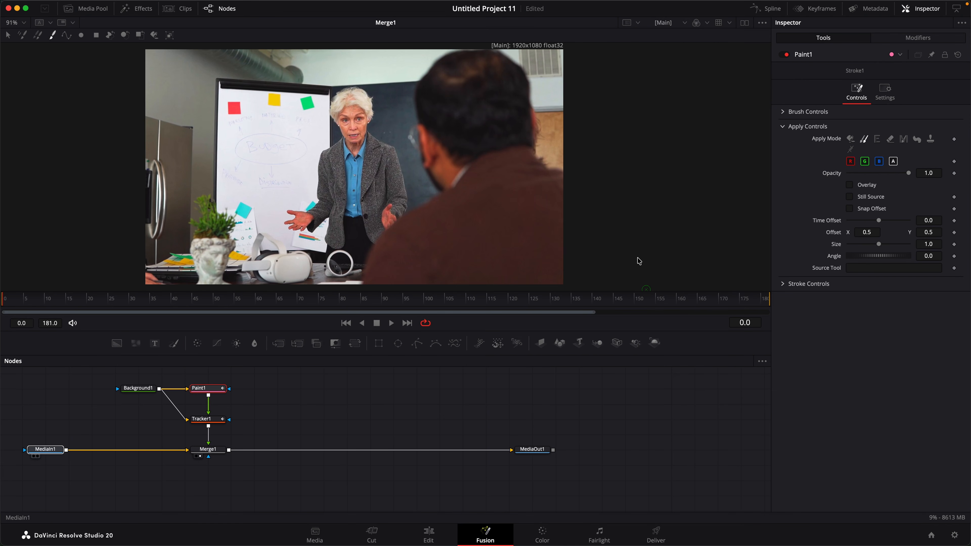
{"action": "left_click_drag", "start_coordinate": [860, 273], "coordinate": [861, 273]}
{"action": "mouse_move", "coordinate": [8, 300]}
{"action": "left_mouse_down"}
{"action": "mouse_move", "coordinate": [131, 306]}
{"action": "mouse_move", "coordinate": [4, 302]}
{"action": "left_mouse_up"}
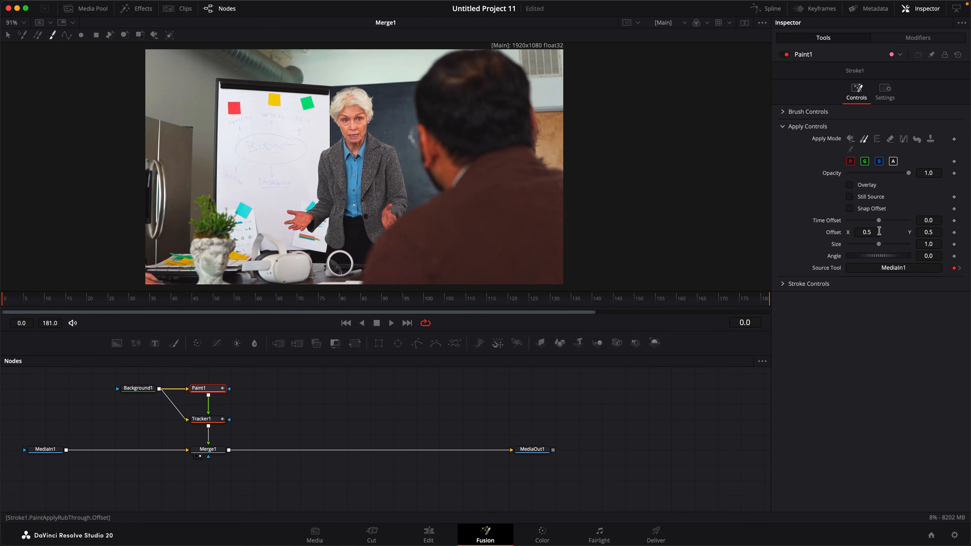
{"action": "left_click", "coordinate": [849, 197]}
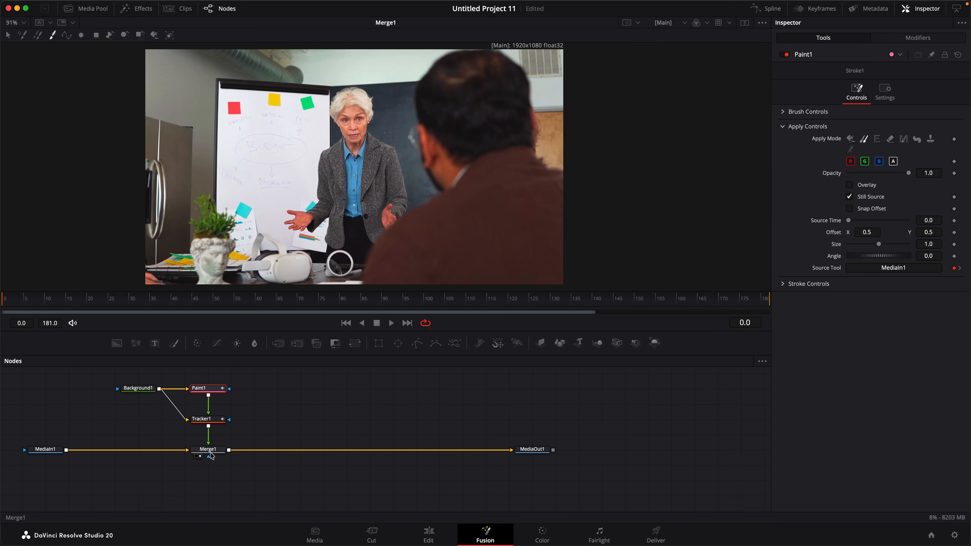
Turn on the clone-source Overlay for Paint1's stroke, then show Tracker1's Match Move settings
{"action": "left_click", "coordinate": [202, 418]}
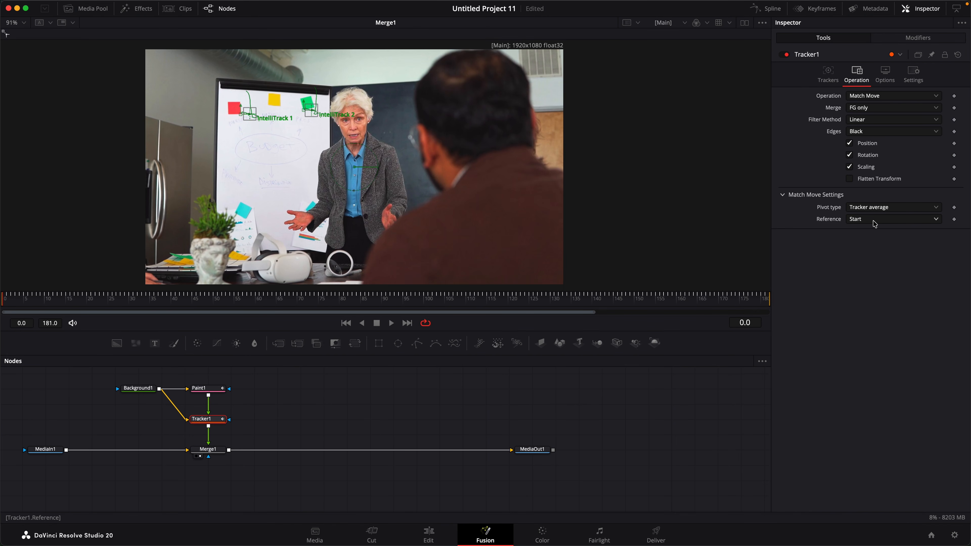
{"action": "left_click", "coordinate": [205, 390]}
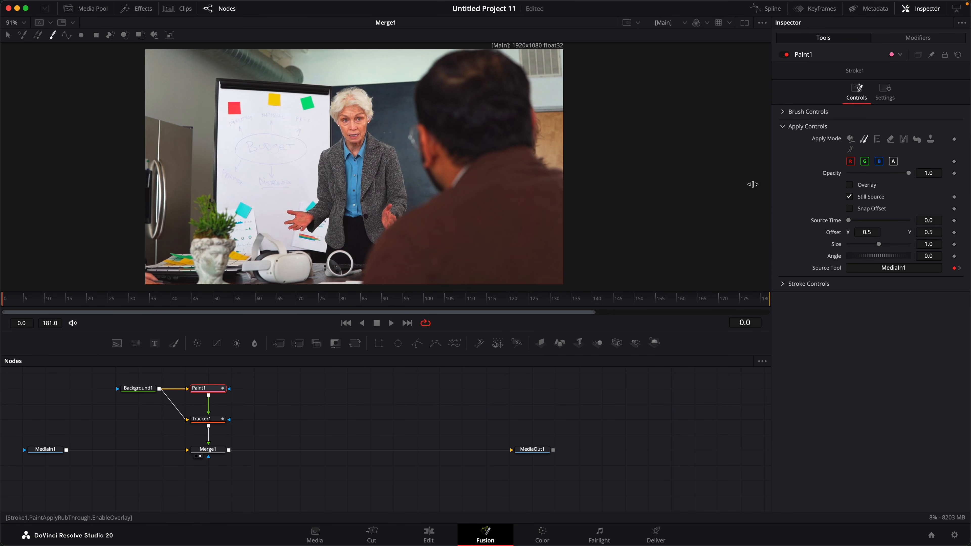
{"action": "left_click", "coordinate": [849, 186]}
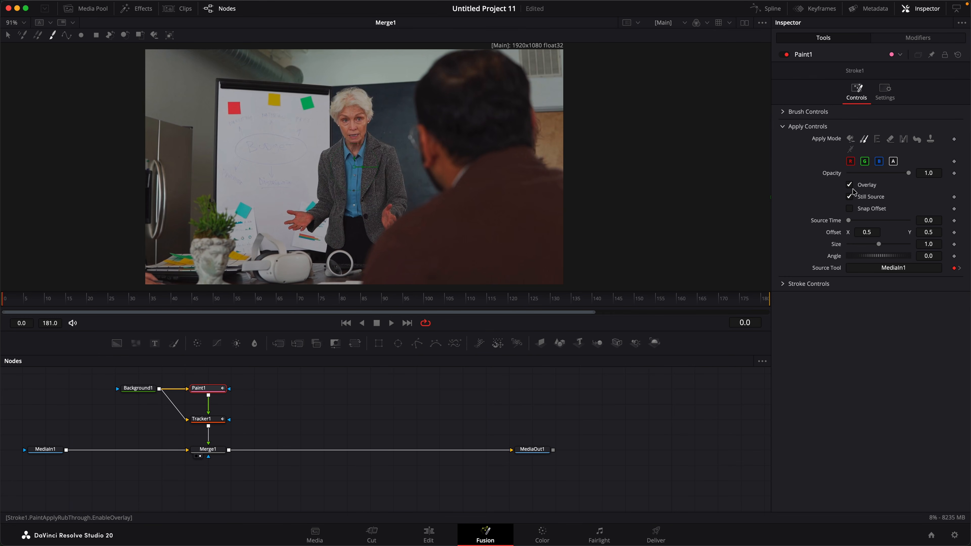
{"action": "left_click", "coordinate": [214, 424]}
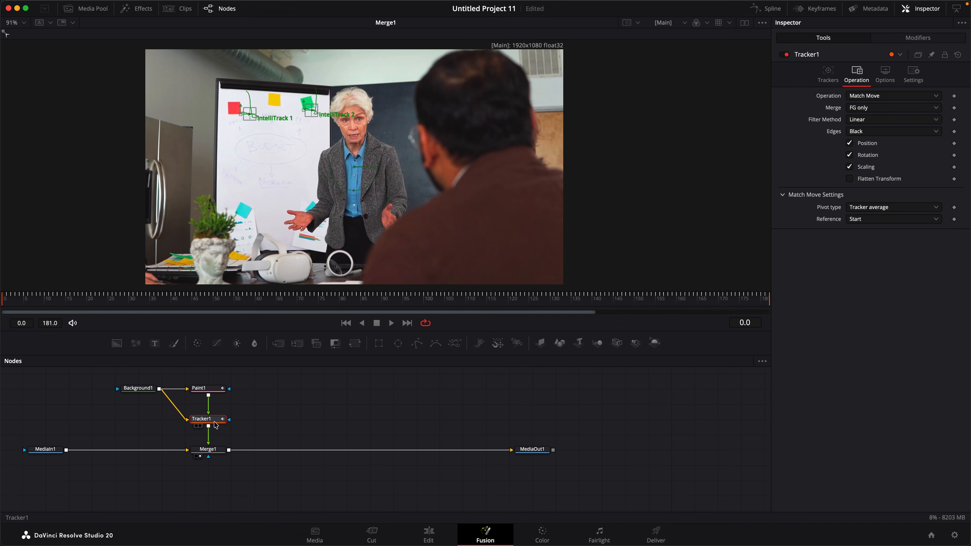
Keep Tracker1's match-move Reference at Start, then show Paint1's Stroke1 clone controls
{"action": "left_click", "coordinate": [869, 223]}
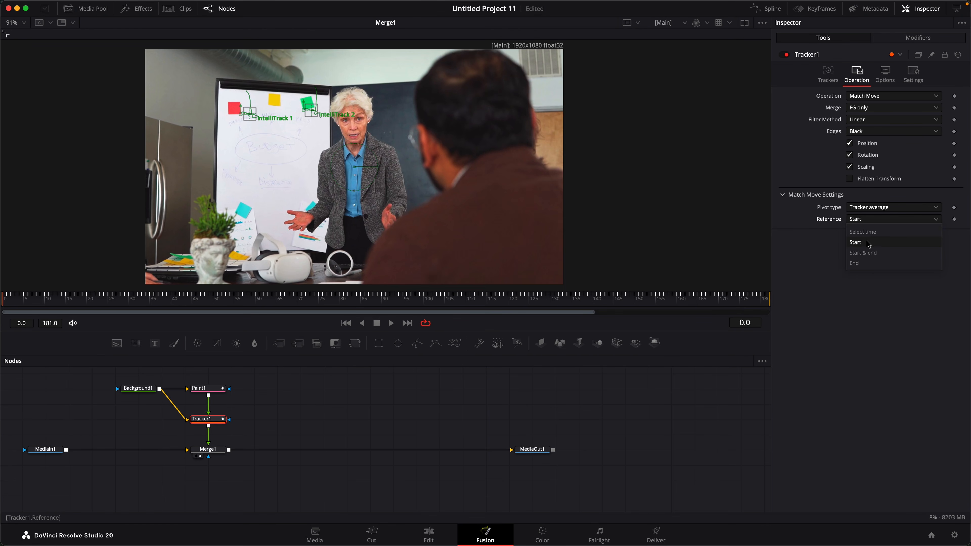
{"action": "left_click", "coordinate": [856, 222]}
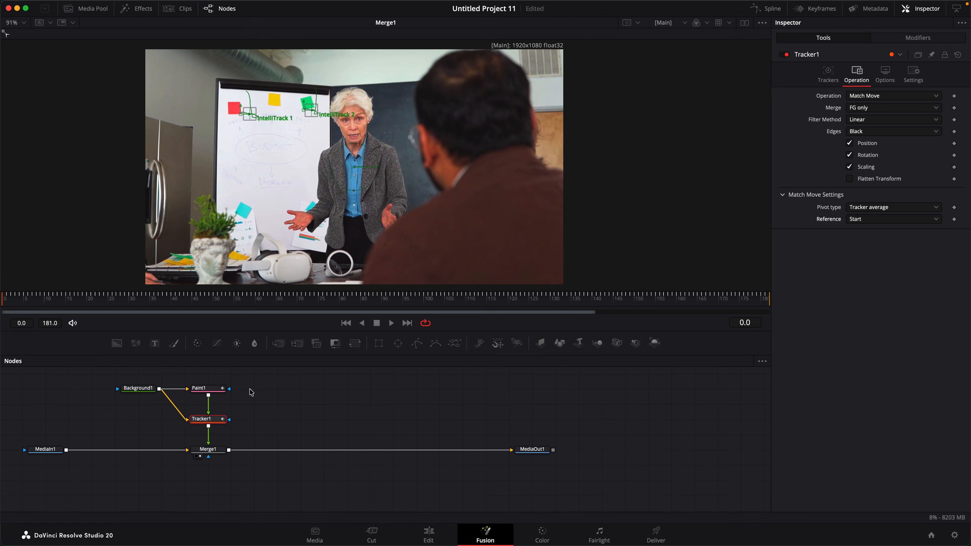
{"action": "left_click", "coordinate": [212, 389]}
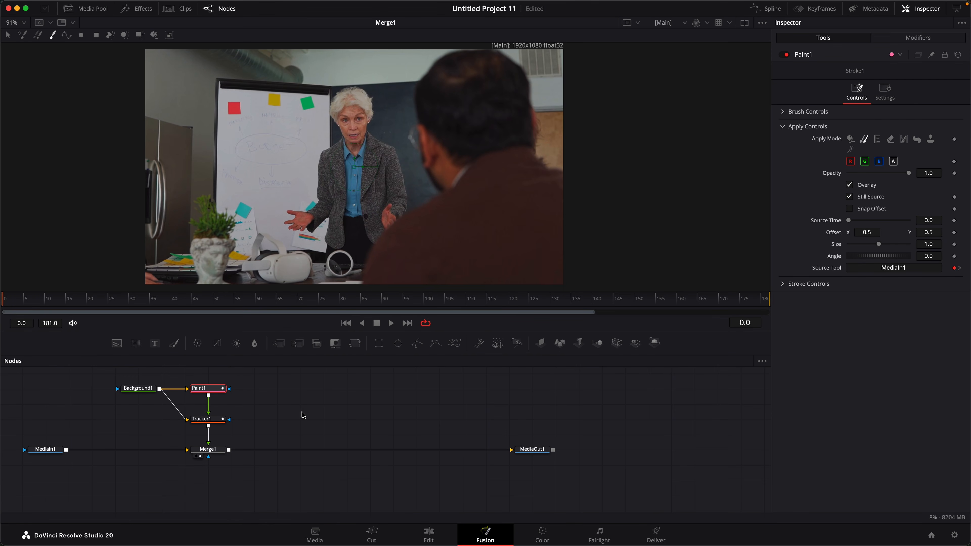
Add a TrackerPlus node, inspect its Operation settings, then delete it and reselect Tracker1
{"action": "key", "text": "shift+space"}
{"action": "type", "text": "TrackerPlus"}
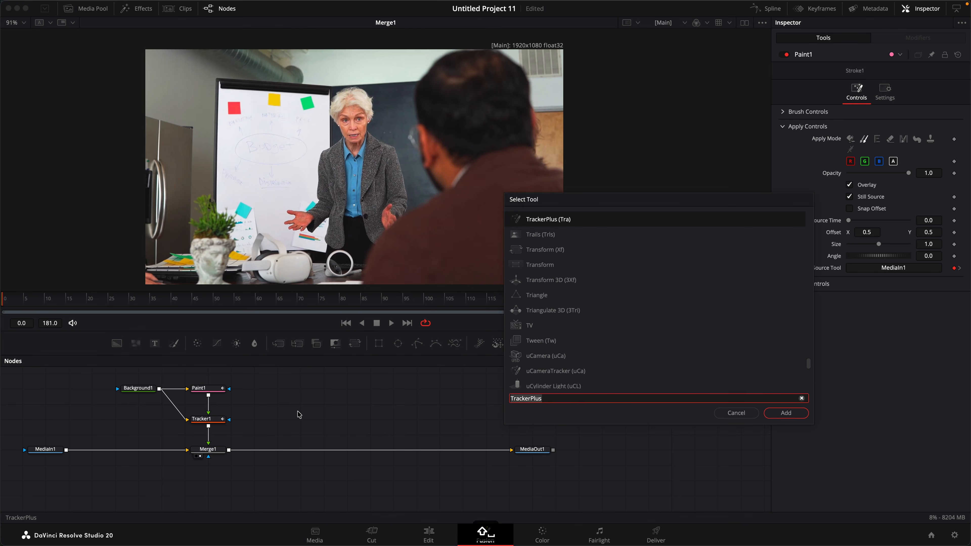
{"action": "left_click", "coordinate": [785, 413]}
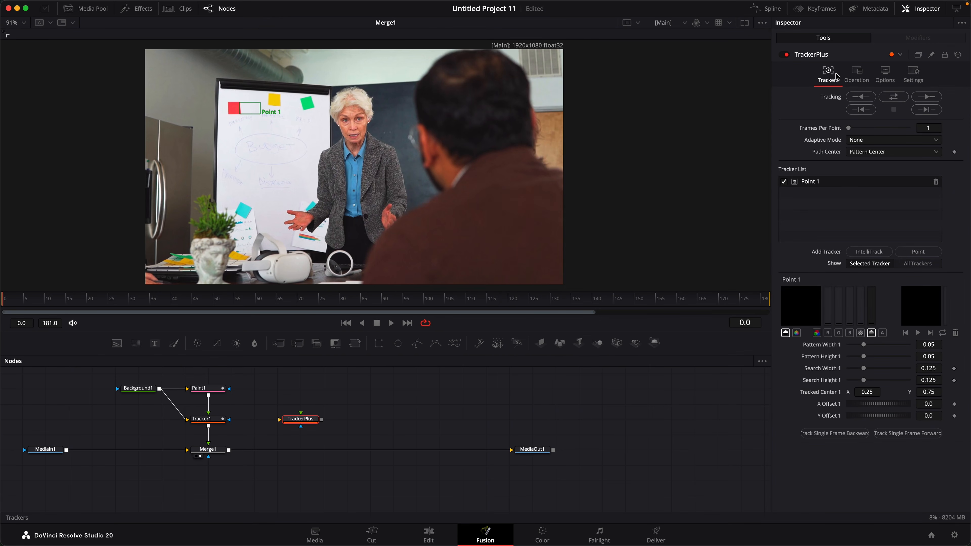
{"action": "left_click", "coordinate": [858, 73]}
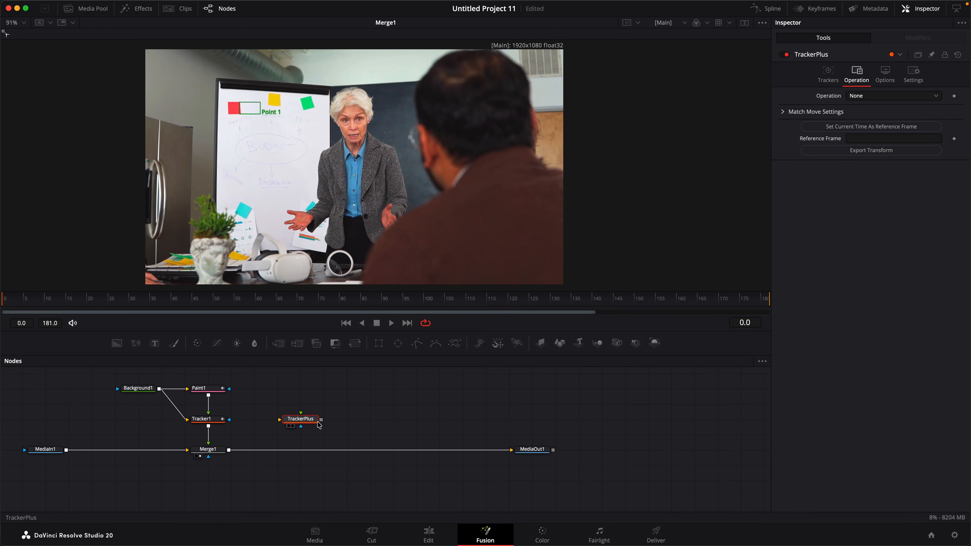
{"action": "key", "text": "Delete"}
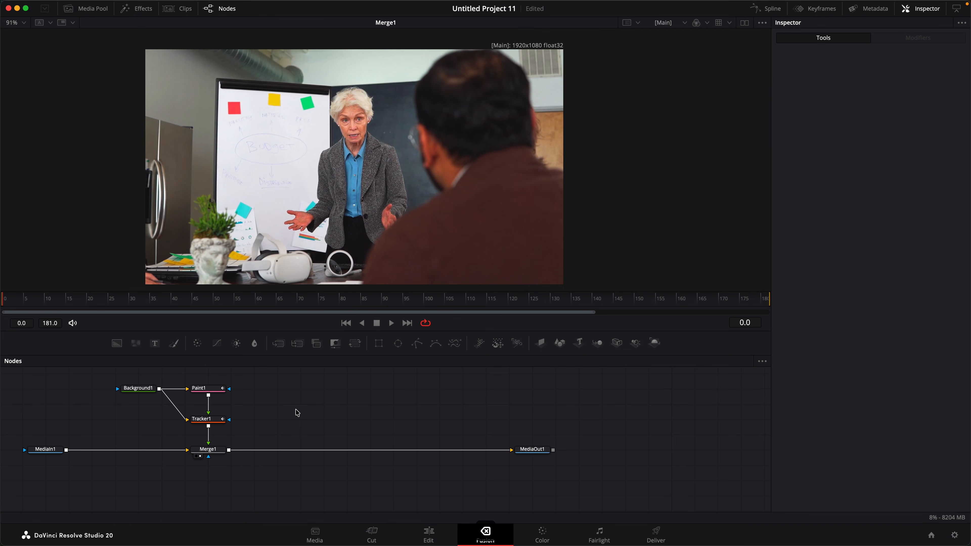
{"action": "left_click", "coordinate": [214, 419]}
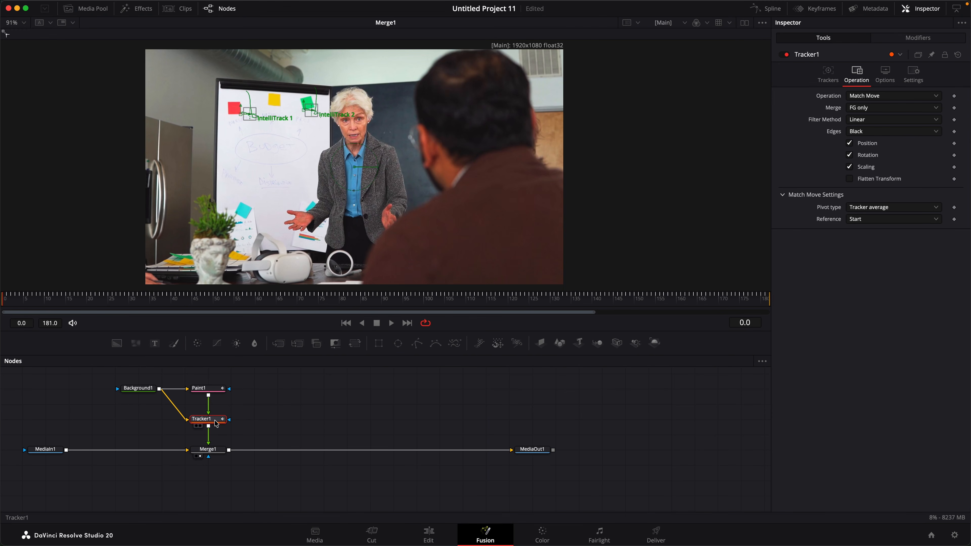
With Paint1's Overlay off, clone from the red sticky note over Budget's 'B' and review playback
{"action": "left_click", "coordinate": [216, 388]}
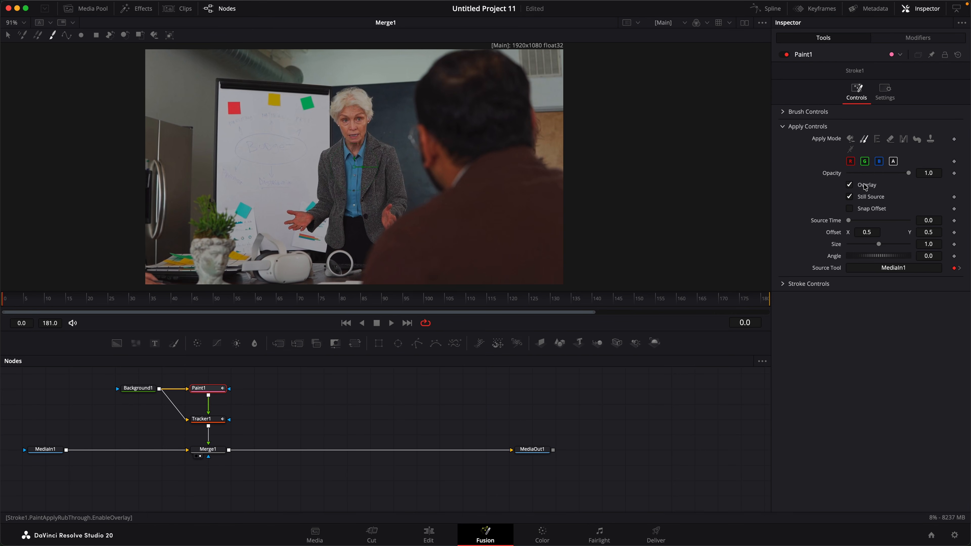
{"action": "left_click", "coordinate": [849, 186]}
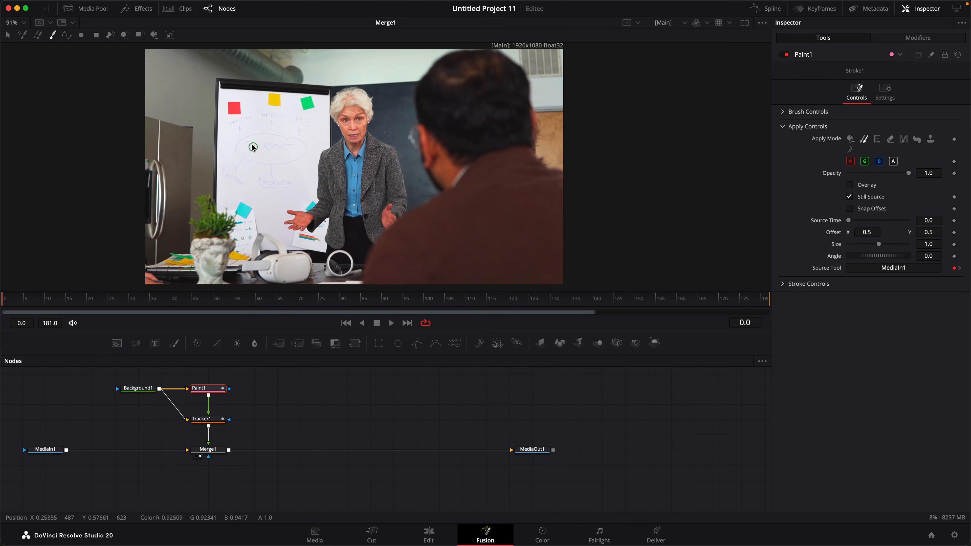
{"action": "left_click", "coordinate": [227, 102], "text": "alt"}
{"action": "left_click_drag", "start_coordinate": [245, 146], "coordinate": [257, 156]}
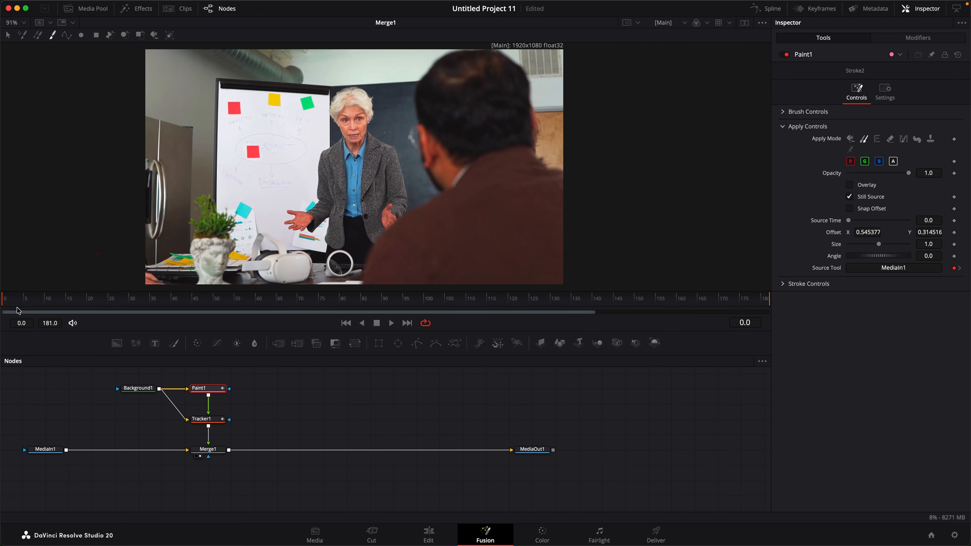
{"action": "mouse_move", "coordinate": [15, 303]}
{"action": "left_mouse_down"}
{"action": "mouse_move", "coordinate": [706, 303]}
{"action": "mouse_move", "coordinate": [20, 304]}
{"action": "left_mouse_up"}
{"action": "key", "text": "space"}
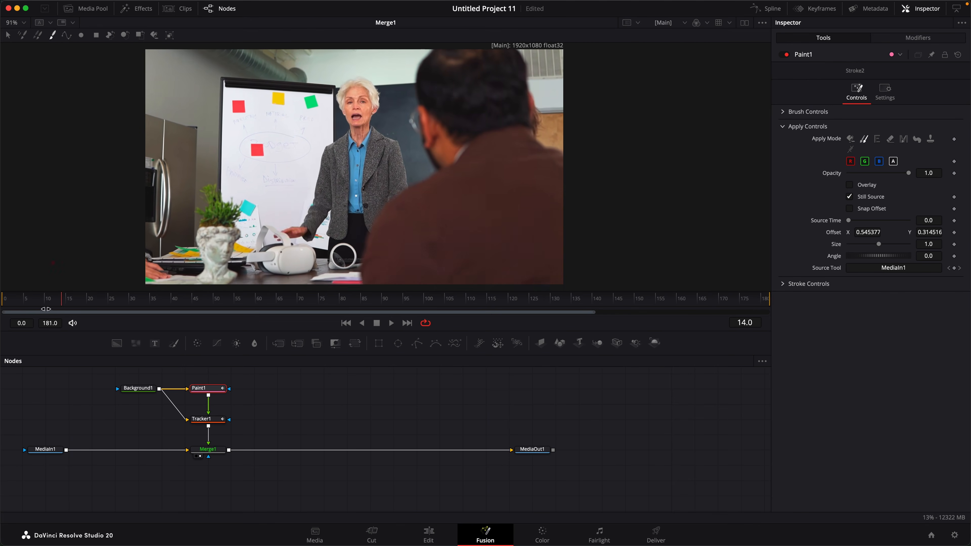
{"action": "left_click", "coordinate": [347, 323]}
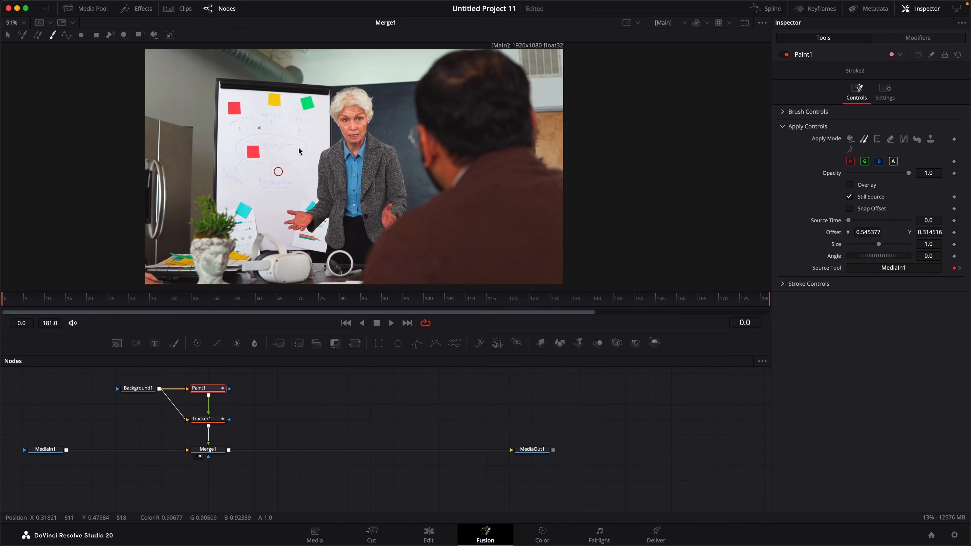
Turn Overlay on, sample from frame 20, shift the offset, and clone over writing by the yellow note
{"action": "left_click", "coordinate": [849, 185]}
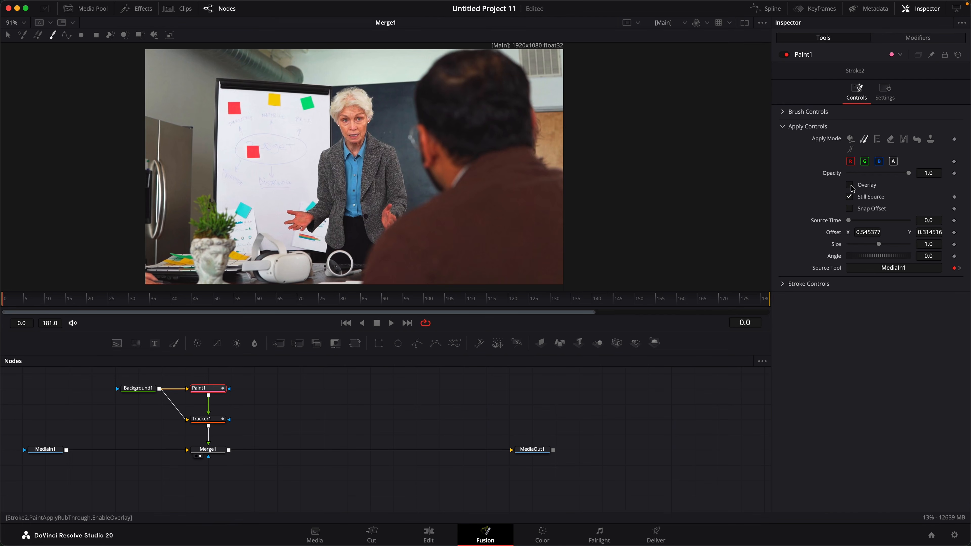
{"action": "left_click_drag", "start_coordinate": [867, 224], "coordinate": [893, 226]}
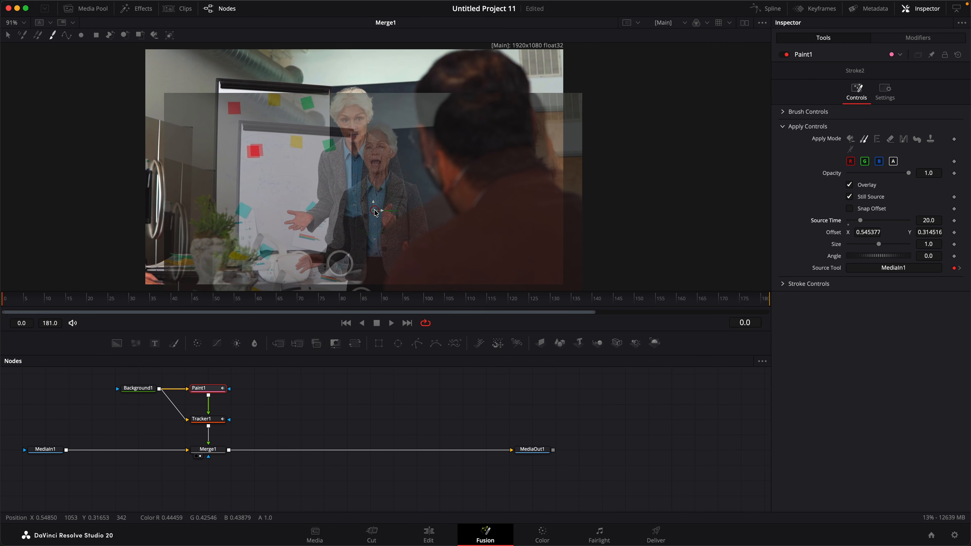
{"action": "mouse_move", "coordinate": [374, 213]}
{"action": "left_mouse_down"}
{"action": "mouse_move", "coordinate": [356, 227]}
{"action": "mouse_move", "coordinate": [353, 219]}
{"action": "left_mouse_up"}
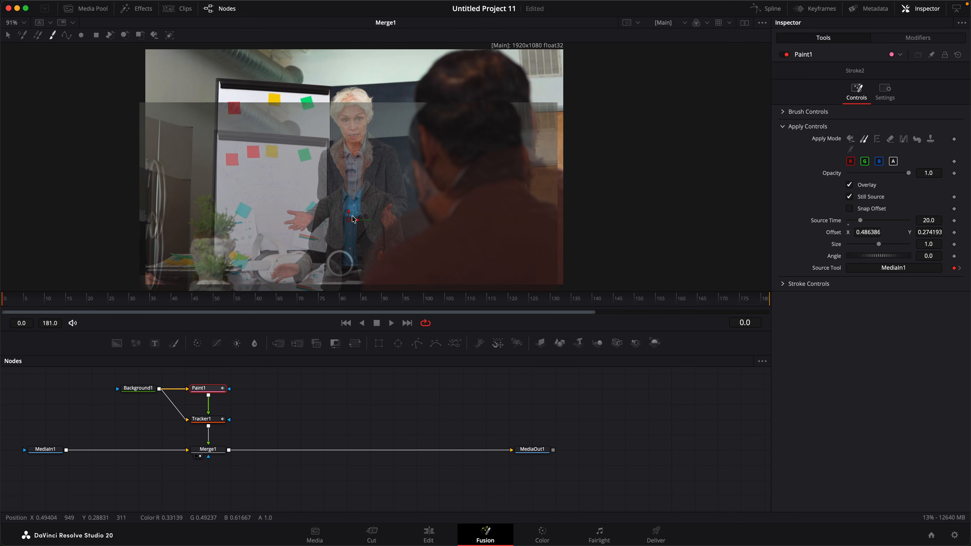
{"action": "scroll", "coordinate": [255, 156], "scroll_direction": "up", "scroll_amount": 5}
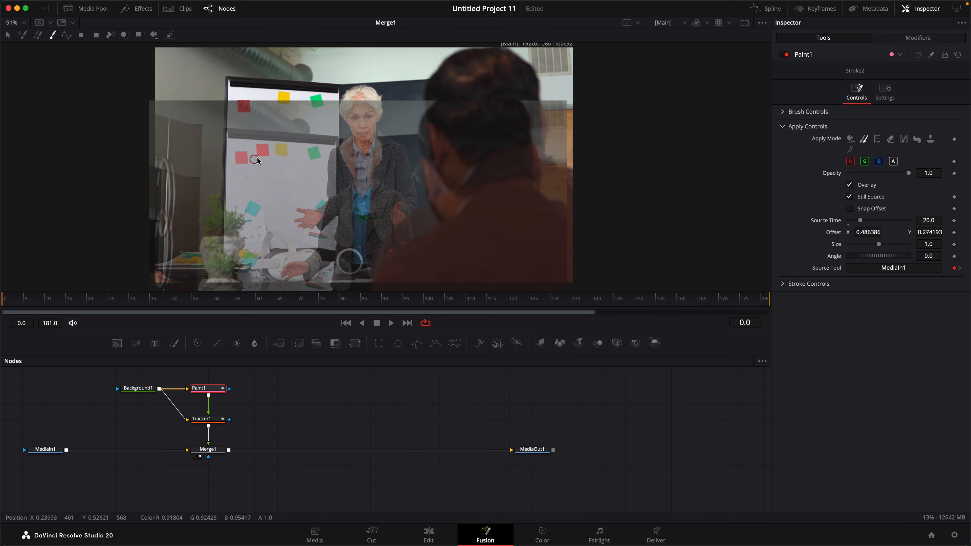
{"action": "mouse_move", "coordinate": [327, 152]}
{"action": "left_mouse_down"}
{"action": "mouse_move", "coordinate": [354, 147]}
{"action": "mouse_move", "coordinate": [353, 124]}
{"action": "mouse_move", "coordinate": [327, 133]}
{"action": "mouse_move", "coordinate": [345, 120]}
{"action": "mouse_move", "coordinate": [355, 145]}
{"action": "mouse_move", "coordinate": [325, 146]}
{"action": "mouse_move", "coordinate": [355, 139]}
{"action": "left_mouse_up"}
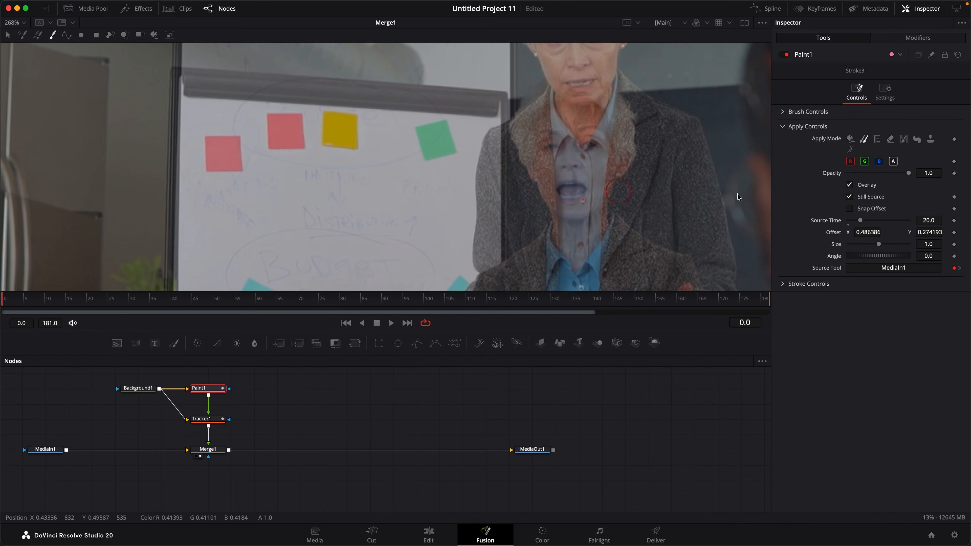
Realign Stroke3's clone offset to 0.490534, 0.333125 using the overlay, then hide it and review frames
{"action": "left_click", "coordinate": [850, 185]}
{"action": "scroll", "coordinate": [271, 184], "scroll_direction": "down", "scroll_amount": 5}
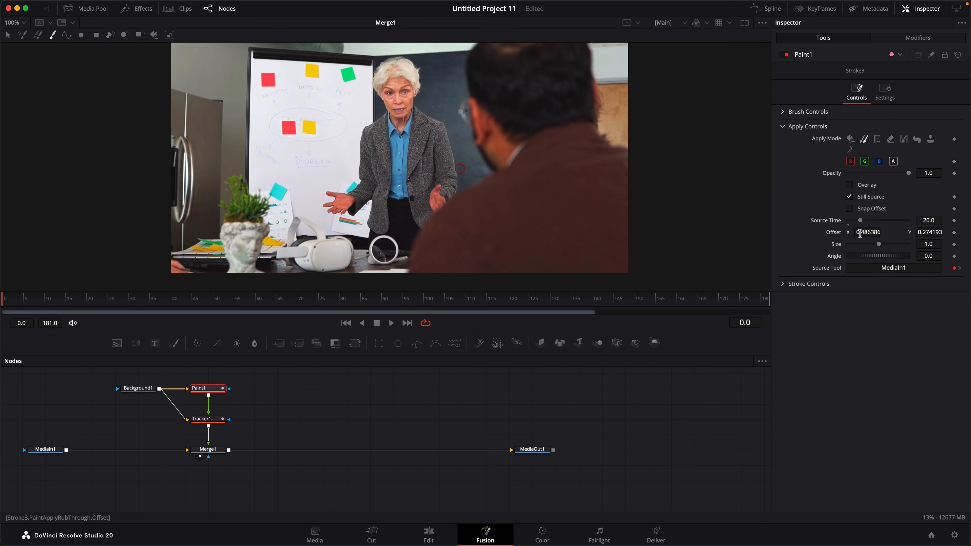
{"action": "left_click", "coordinate": [849, 185]}
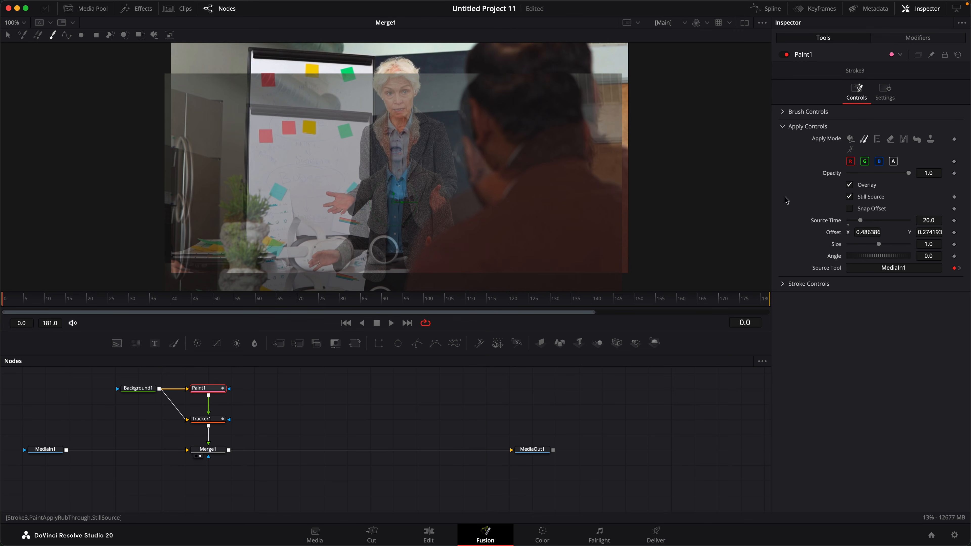
{"action": "mouse_move", "coordinate": [393, 204]}
{"action": "left_mouse_down"}
{"action": "mouse_move", "coordinate": [375, 232]}
{"action": "mouse_move", "coordinate": [344, 229]}
{"action": "mouse_move", "coordinate": [345, 208]}
{"action": "mouse_move", "coordinate": [394, 174]}
{"action": "mouse_move", "coordinate": [397, 195]}
{"action": "mouse_move", "coordinate": [395, 186]}
{"action": "left_mouse_up"}
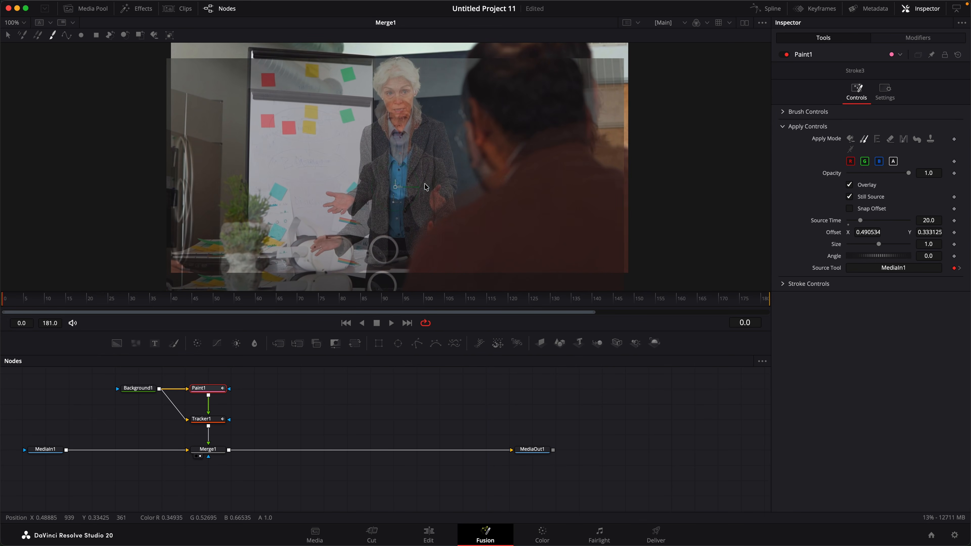
{"action": "left_click", "coordinate": [849, 185]}
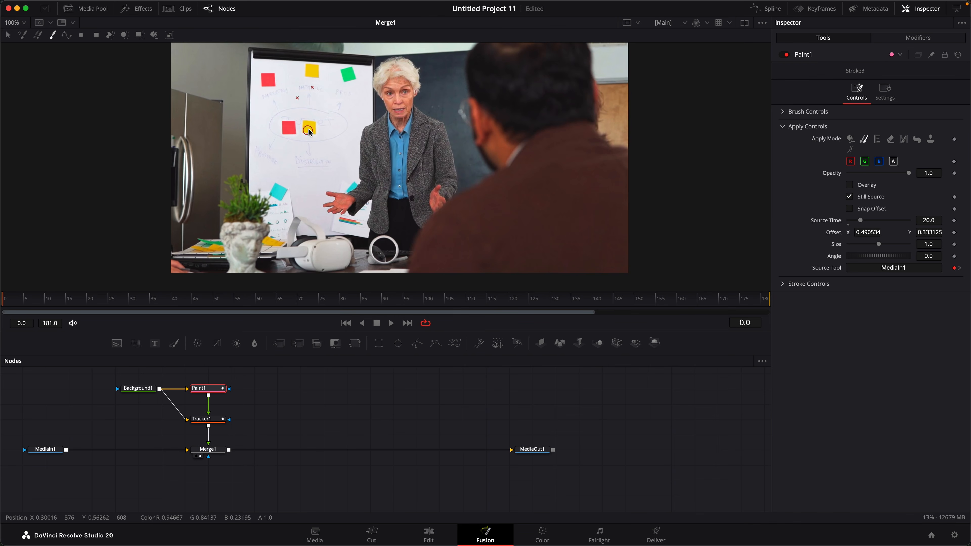
{"action": "mouse_move", "coordinate": [403, 304]}
{"action": "left_mouse_down"}
{"action": "mouse_move", "coordinate": [614, 302]}
{"action": "mouse_move", "coordinate": [67, 304]}
{"action": "mouse_move", "coordinate": [218, 303]}
{"action": "left_mouse_up"}
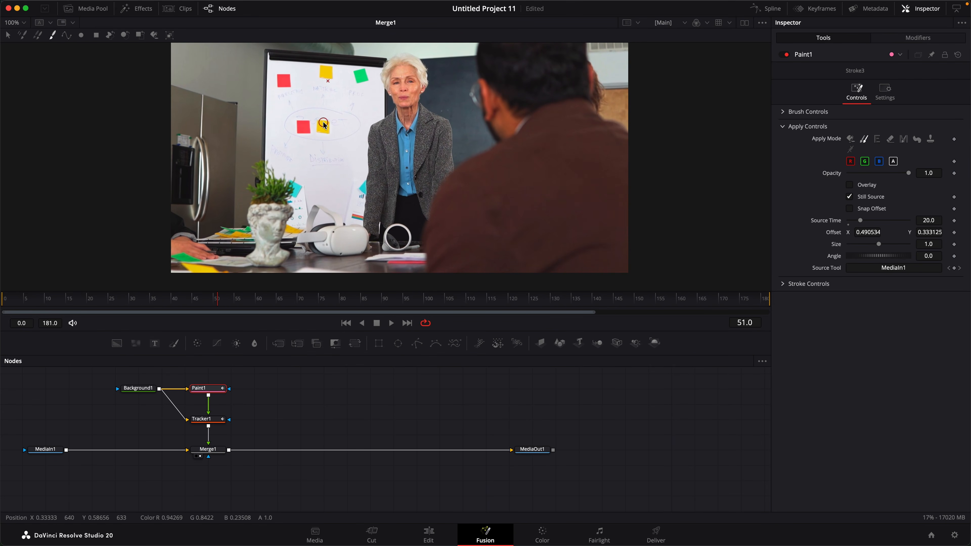
Scrub forward and back through the clip to inspect the clone strokes
{"action": "scroll", "coordinate": [330, 125], "scroll_direction": "up", "scroll_amount": 10}
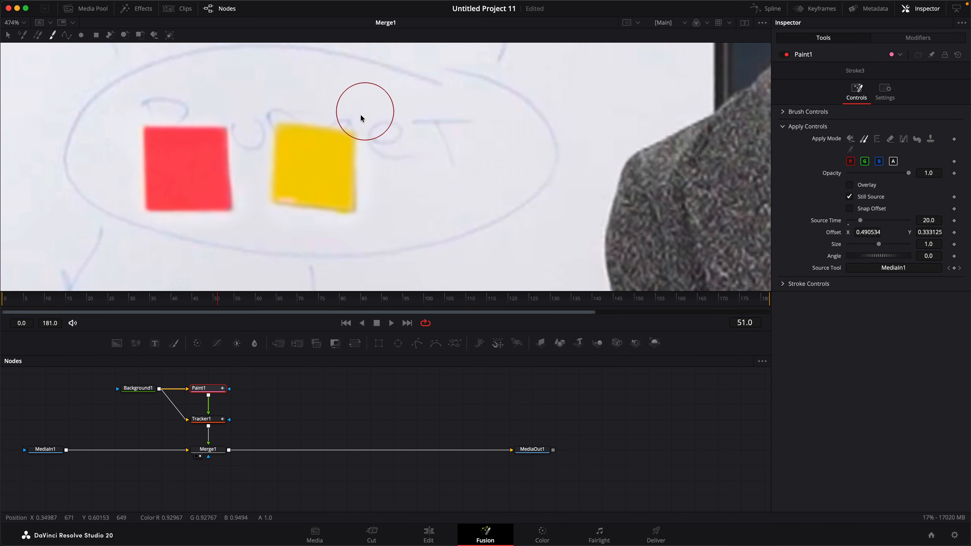
{"action": "left_click_drag", "start_coordinate": [217, 305], "coordinate": [225, 308]}
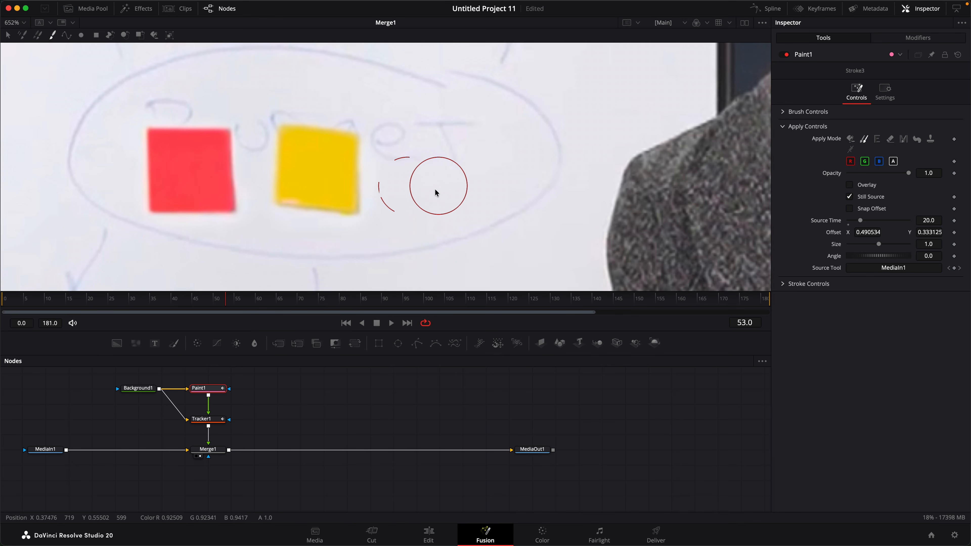
{"action": "left_click_drag", "start_coordinate": [224, 305], "coordinate": [153, 303]}
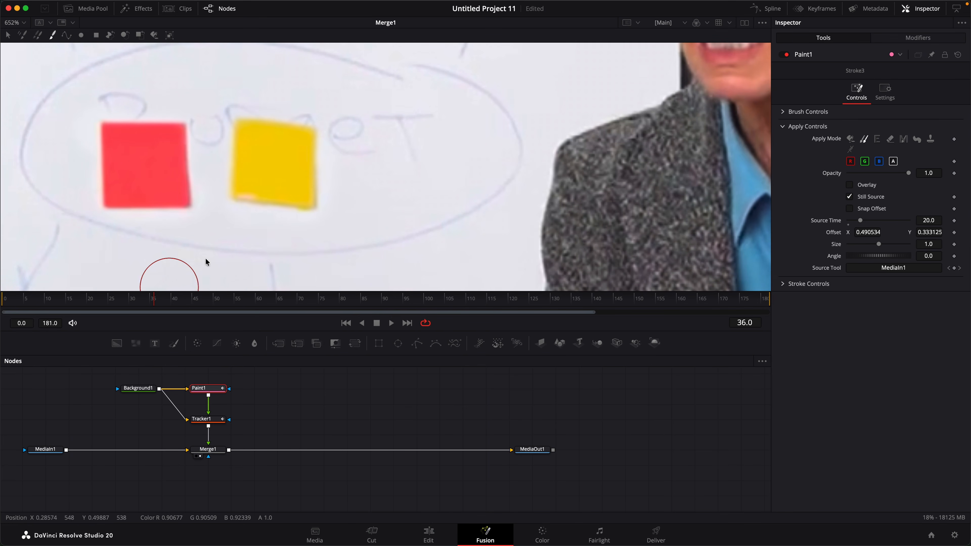
{"action": "scroll", "coordinate": [300, 136], "scroll_direction": "down", "scroll_amount": 10}
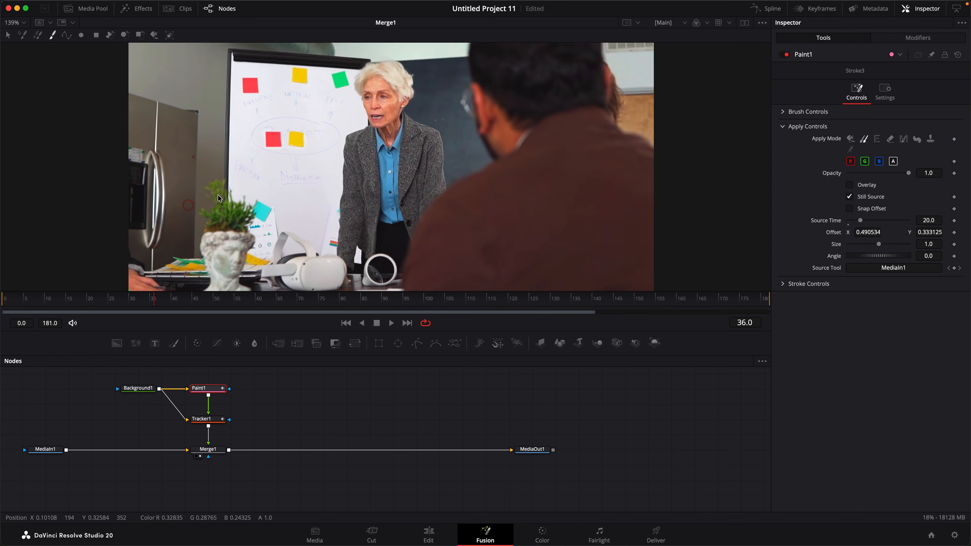
{"action": "scroll", "coordinate": [257, 174], "scroll_direction": "down", "scroll_amount": 3}
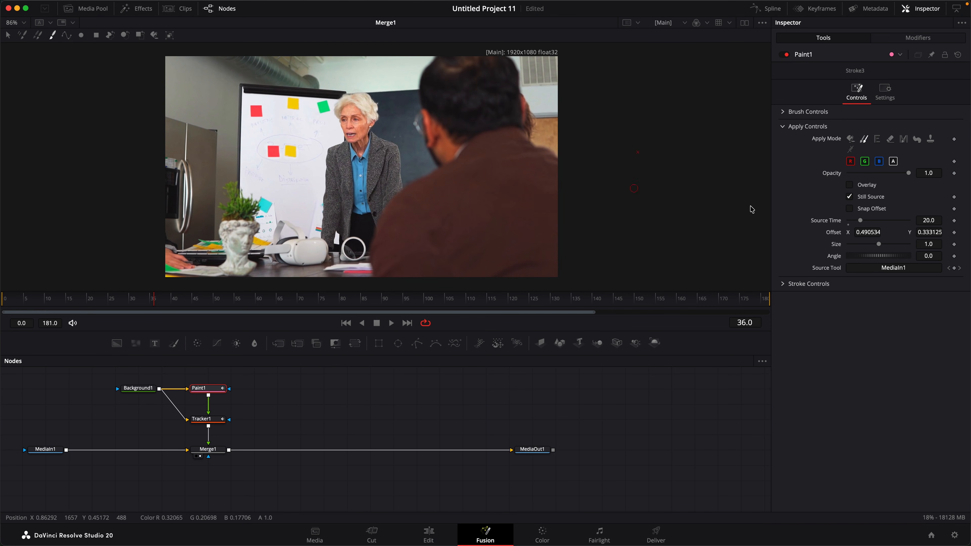
Turn off Still Source, set Time Offset 0.0 and reset Offset to 0.5, 0.5, then select Tracker1
{"action": "left_click", "coordinate": [851, 196]}
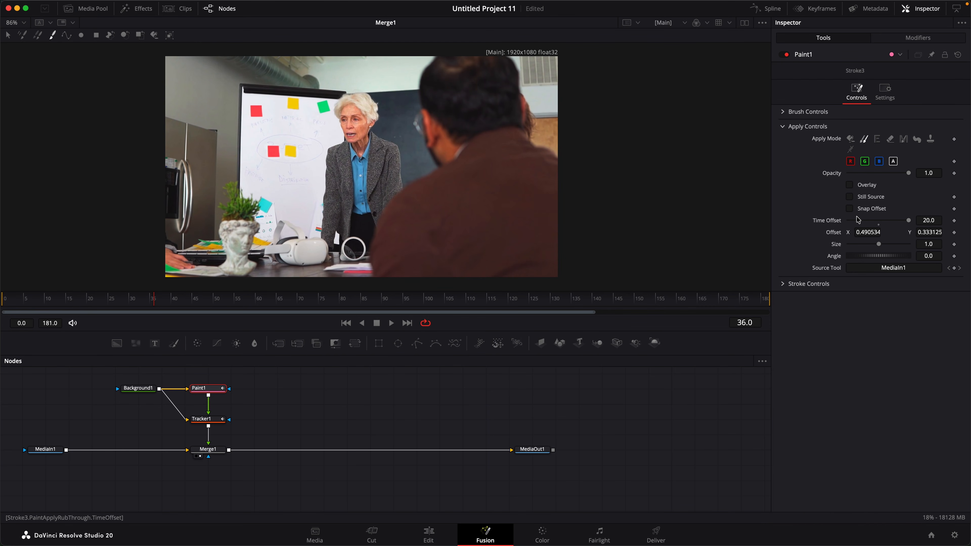
{"action": "left_click", "coordinate": [879, 225]}
{"action": "right_click", "coordinate": [865, 233]}
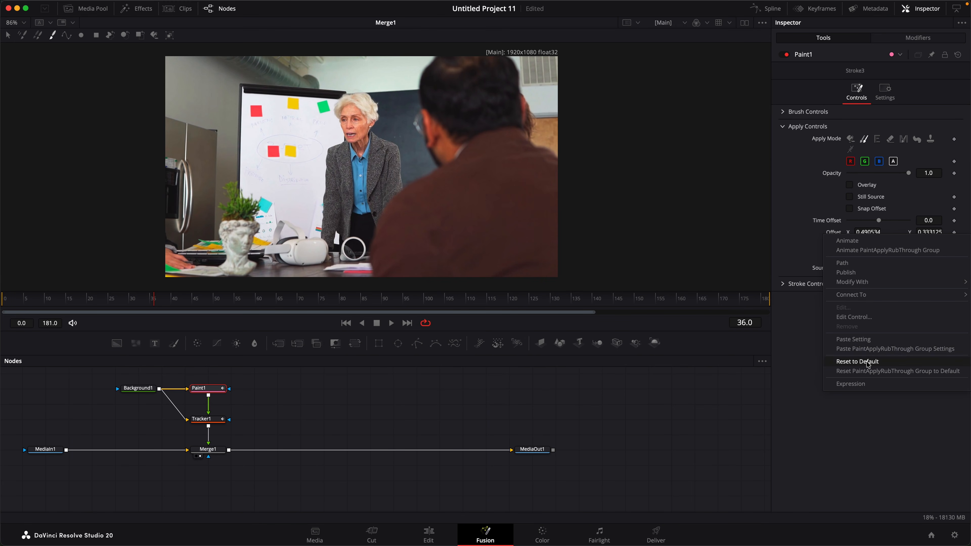
{"action": "left_click", "coordinate": [857, 362]}
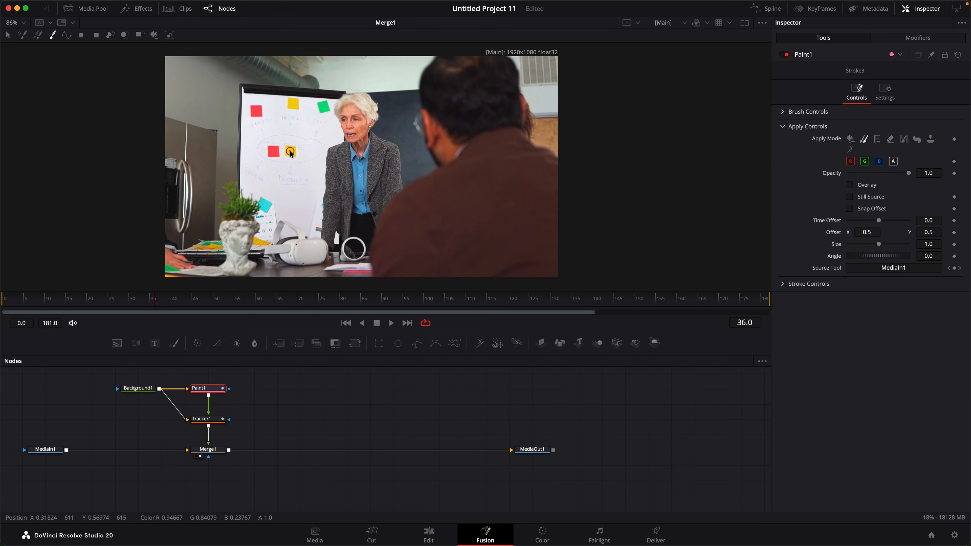
{"action": "left_click", "coordinate": [222, 425]}
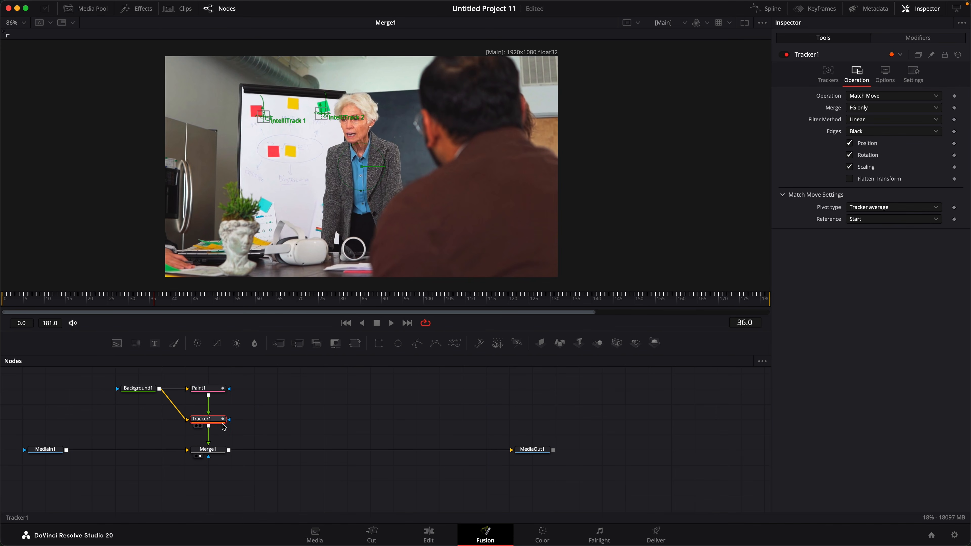
Duplicate Tracker1 as Tracker1_1 fed by MediaIn1, set its merge to BG only, and return to frame 0
{"action": "key", "text": "super+c"}
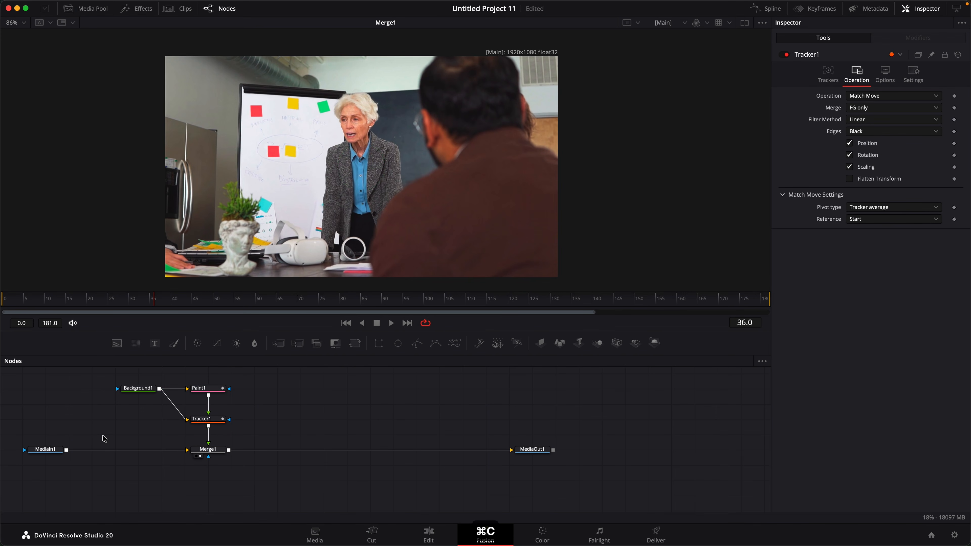
{"action": "key", "text": "super+v"}
{"action": "left_click_drag", "start_coordinate": [67, 451], "coordinate": [116, 436]}
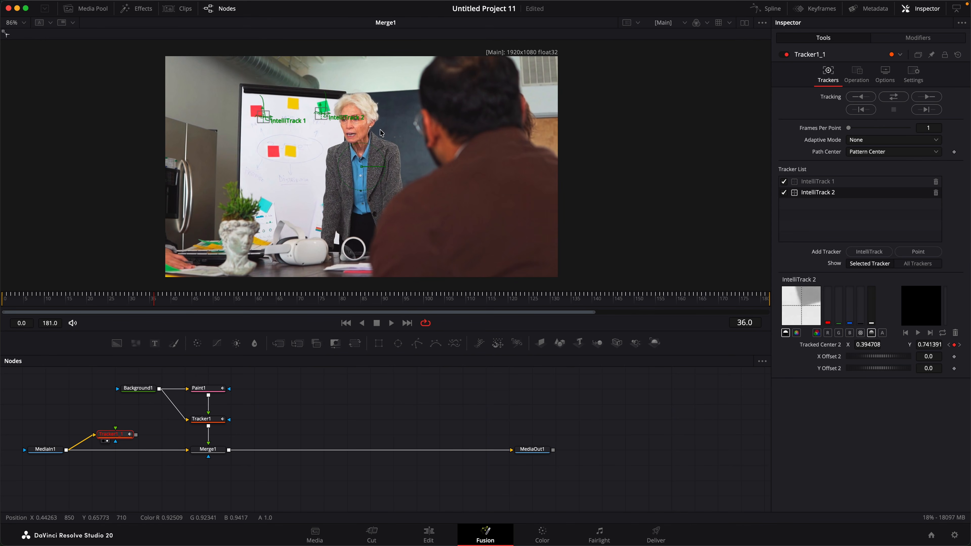
{"action": "left_click", "coordinate": [856, 73]}
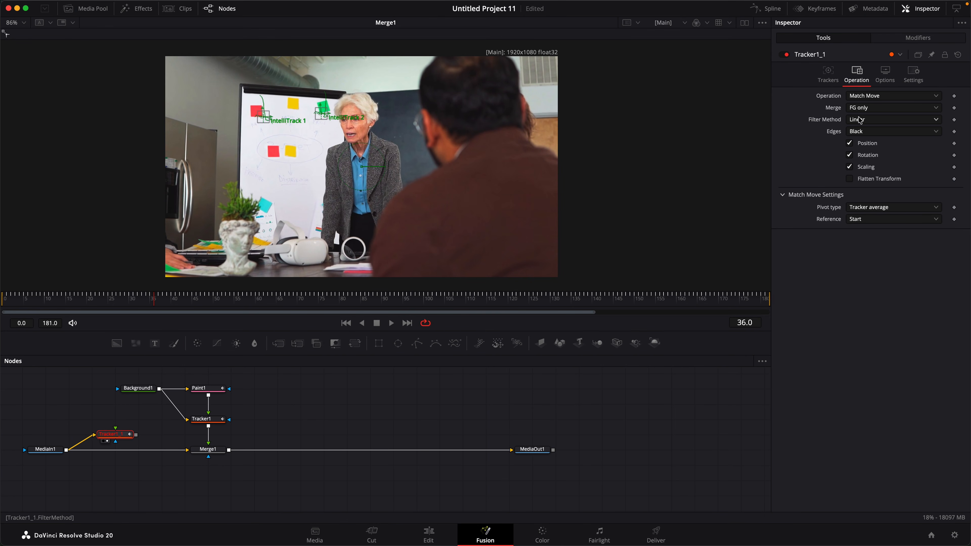
{"action": "left_click", "coordinate": [884, 110]}
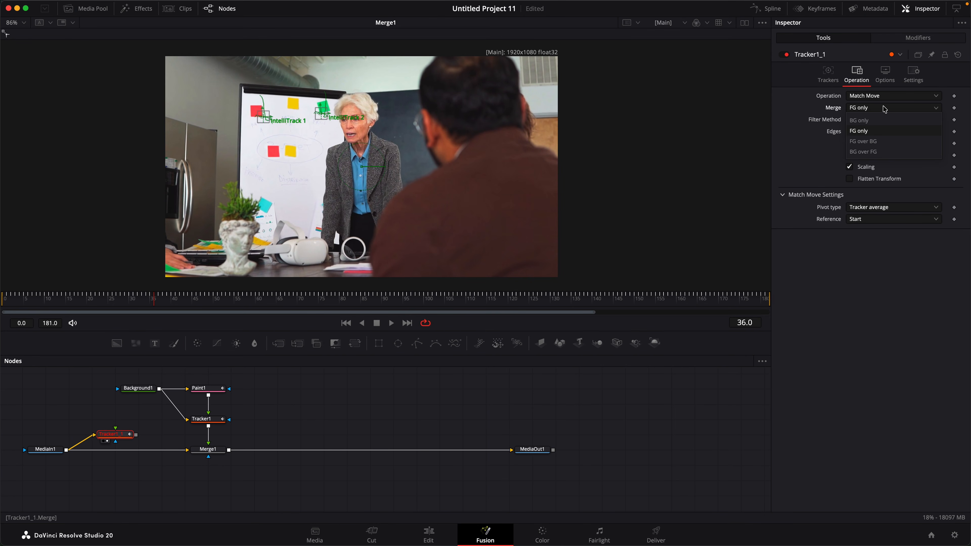
{"action": "left_click", "coordinate": [878, 123]}
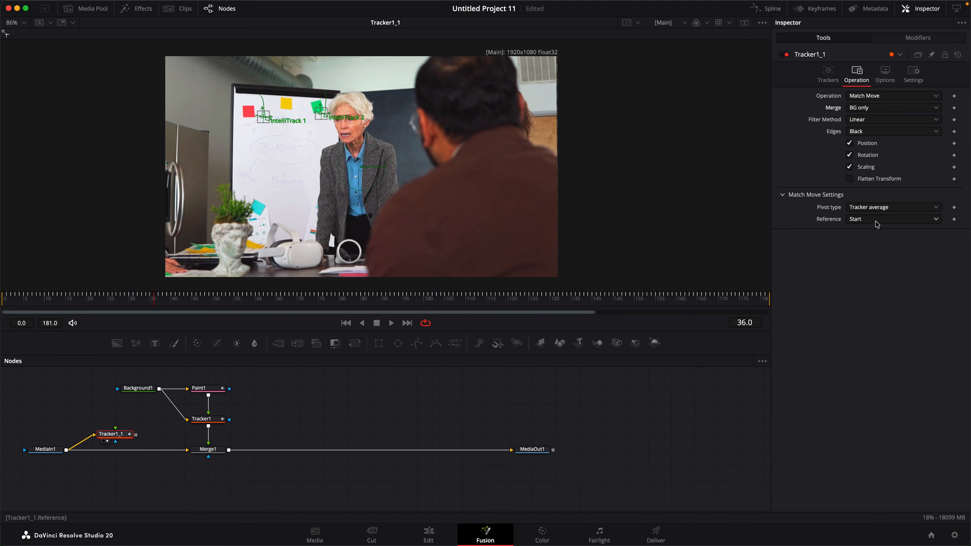
{"action": "left_click", "coordinate": [346, 323]}
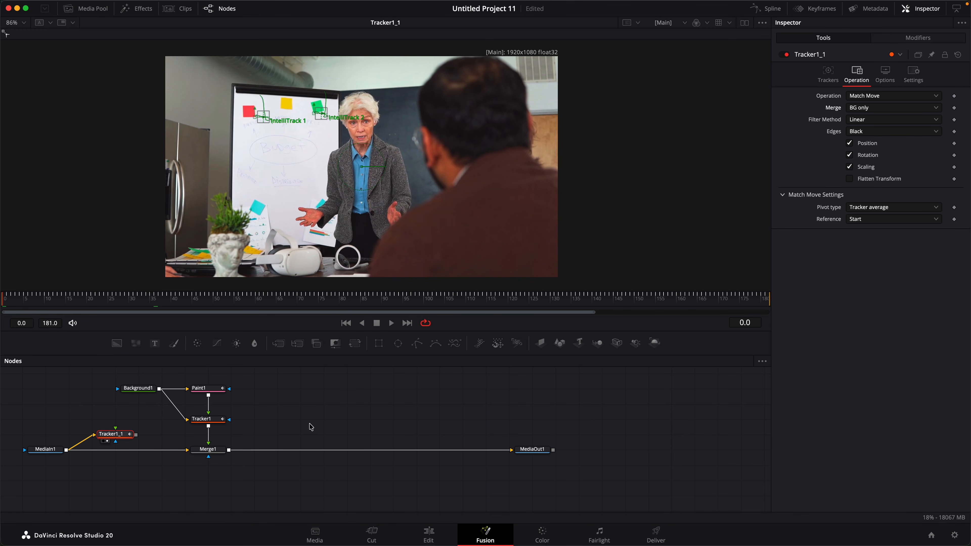
Review Tracker1_1's stabilized clip to frame 90, keep Reference at Start, return to frame 0, and view Merge1
{"action": "left_click_drag", "start_coordinate": [230, 307], "coordinate": [378, 312]}
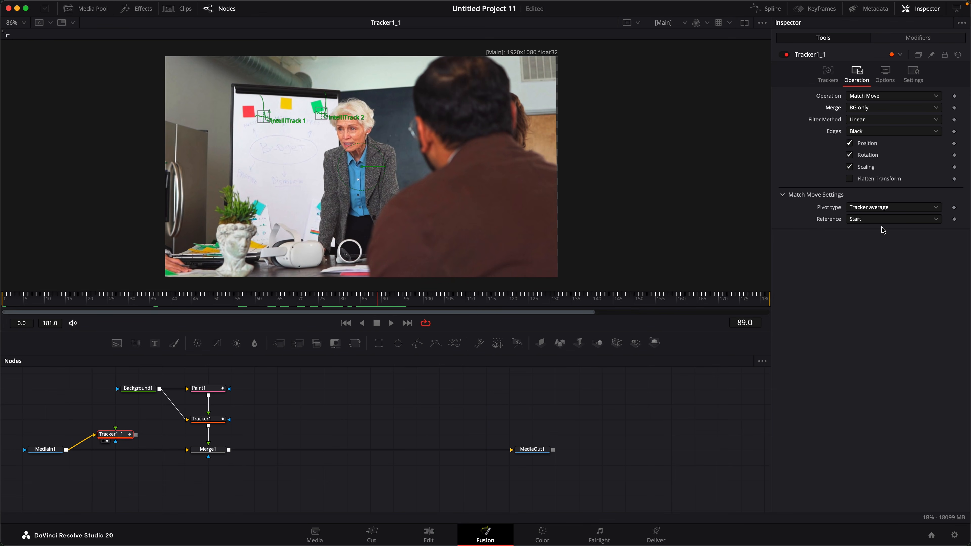
{"action": "left_click", "coordinate": [879, 219]}
{"action": "left_click", "coordinate": [845, 243]}
{"action": "left_click", "coordinate": [173, 306]}
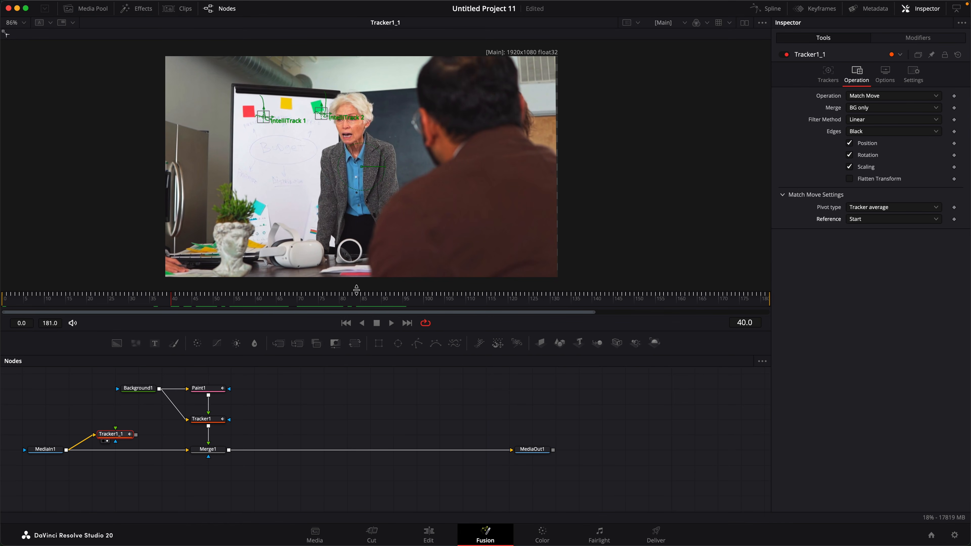
{"action": "left_click", "coordinate": [353, 323]}
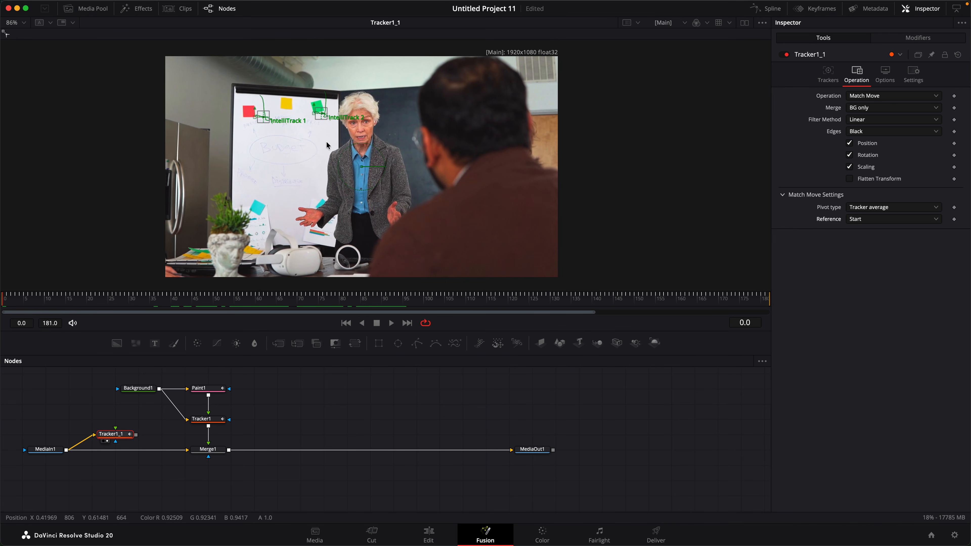
{"action": "left_click", "coordinate": [196, 457]}
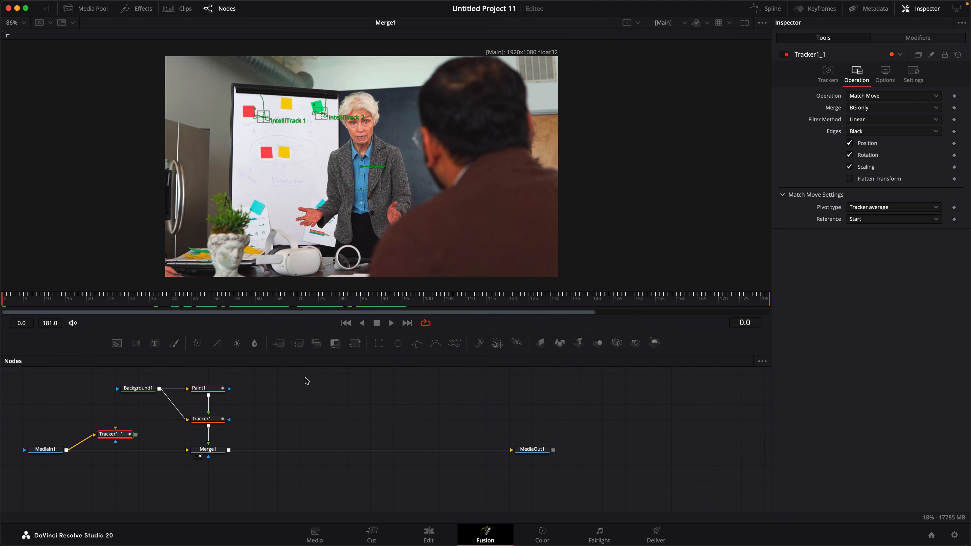
Set Paint1 Stroke3's Source Tool to Tracker1_1, briefly toggle the overlay, and scrub to frame 80
{"action": "left_click", "coordinate": [202, 388]}
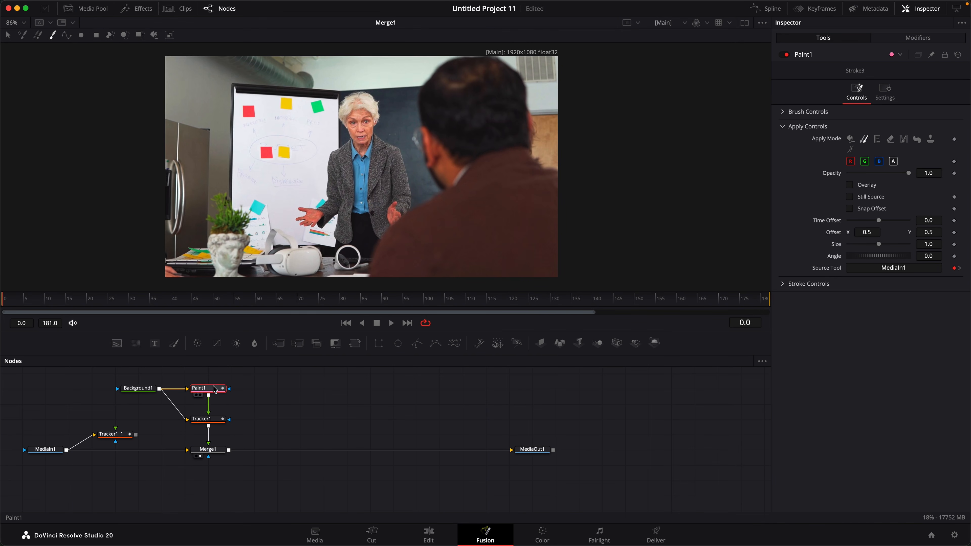
{"action": "mouse_move", "coordinate": [111, 438]}
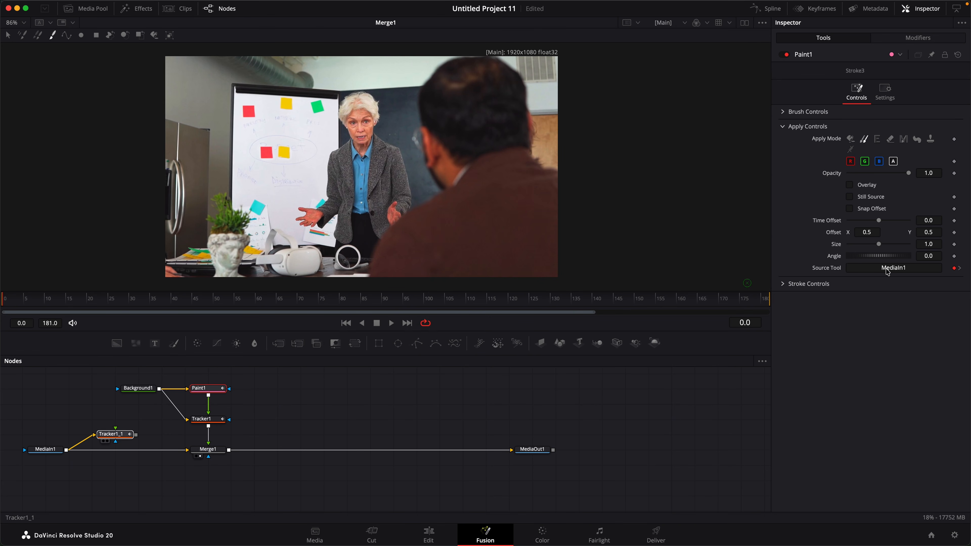
{"action": "left_click_drag", "start_coordinate": [887, 271], "coordinate": [891, 270]}
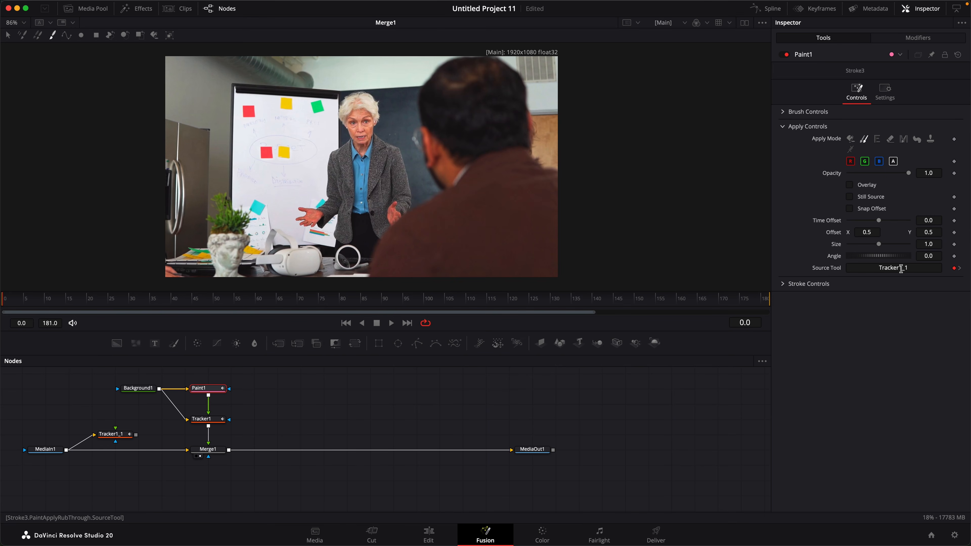
{"action": "left_click", "coordinate": [849, 185]}
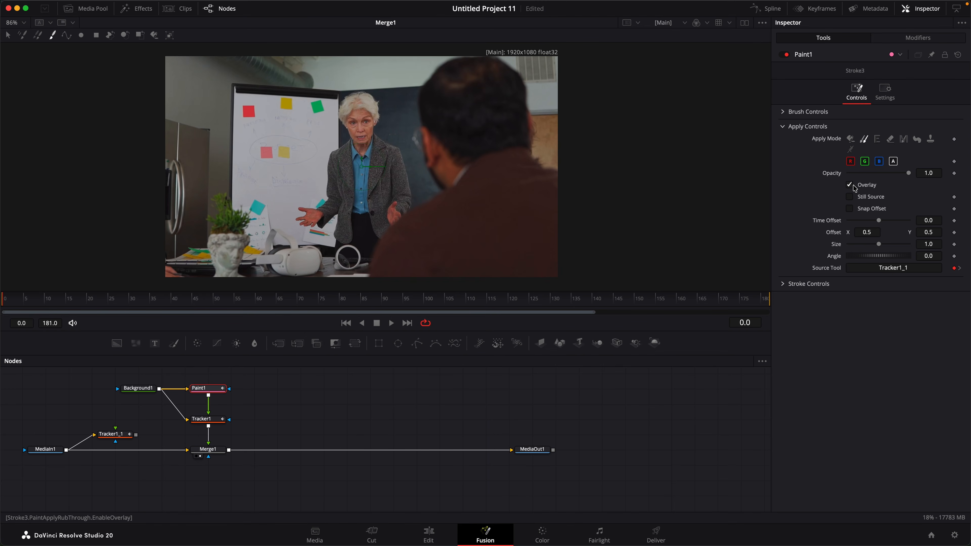
{"action": "left_click", "coordinate": [849, 185]}
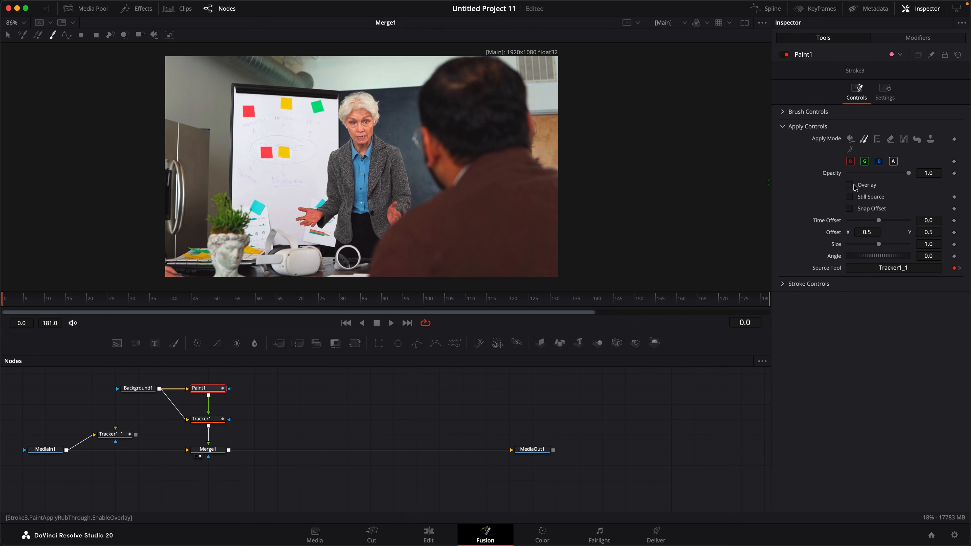
{"action": "left_click_drag", "start_coordinate": [66, 305], "coordinate": [225, 305]}
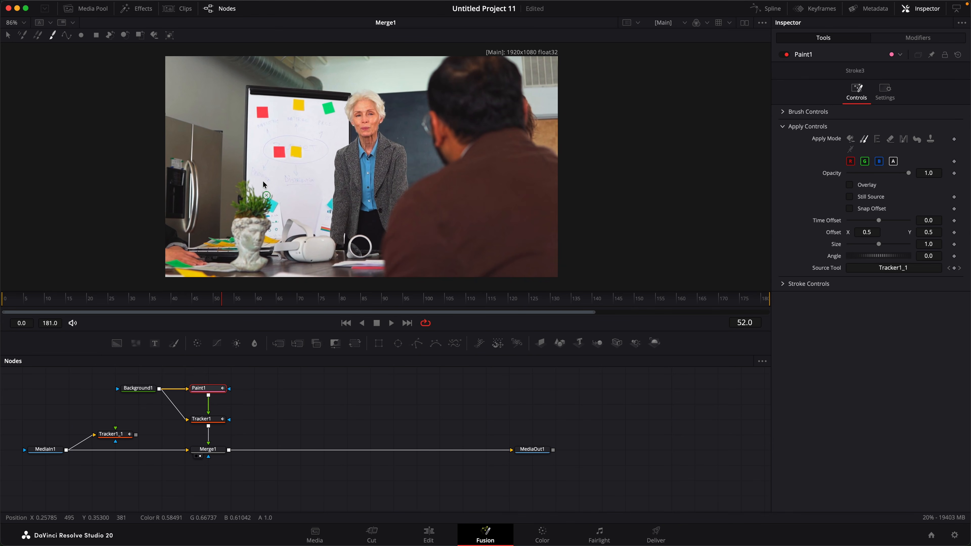
Paint Stroke4 from Tracker1_1 at offset 0.459524, 0.303462 over the writing, then inspect frame 48
{"action": "left_click", "coordinate": [327, 114], "text": "alt"}
{"action": "left_click_drag", "start_coordinate": [317, 153], "coordinate": [323, 147]}
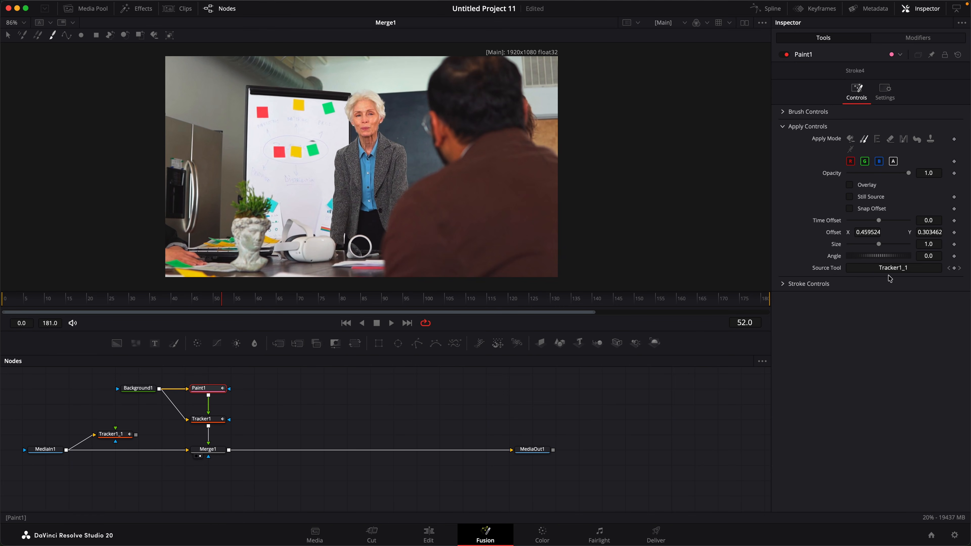
{"action": "left_click_drag", "start_coordinate": [236, 305], "coordinate": [217, 317]}
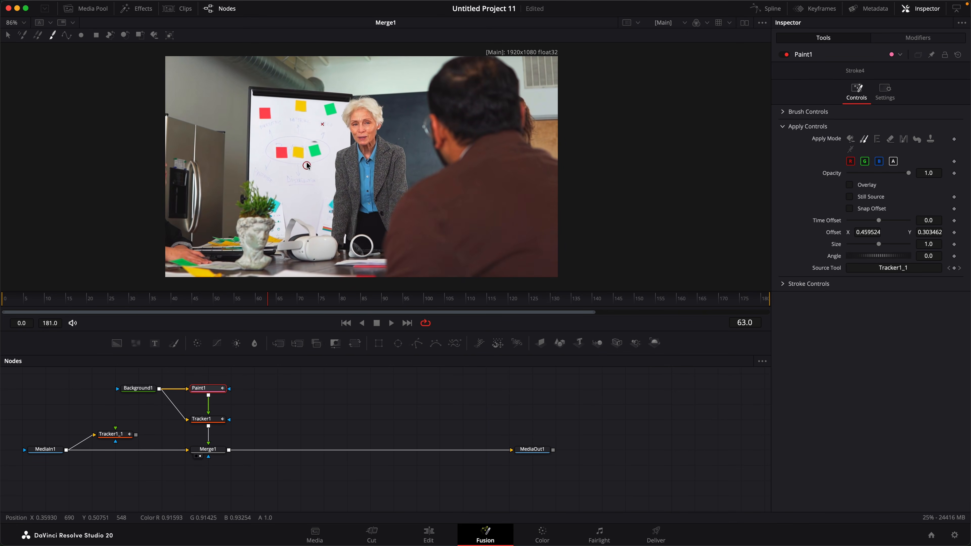
{"action": "scroll", "coordinate": [306, 168], "scroll_direction": "up", "scroll_amount": 6}
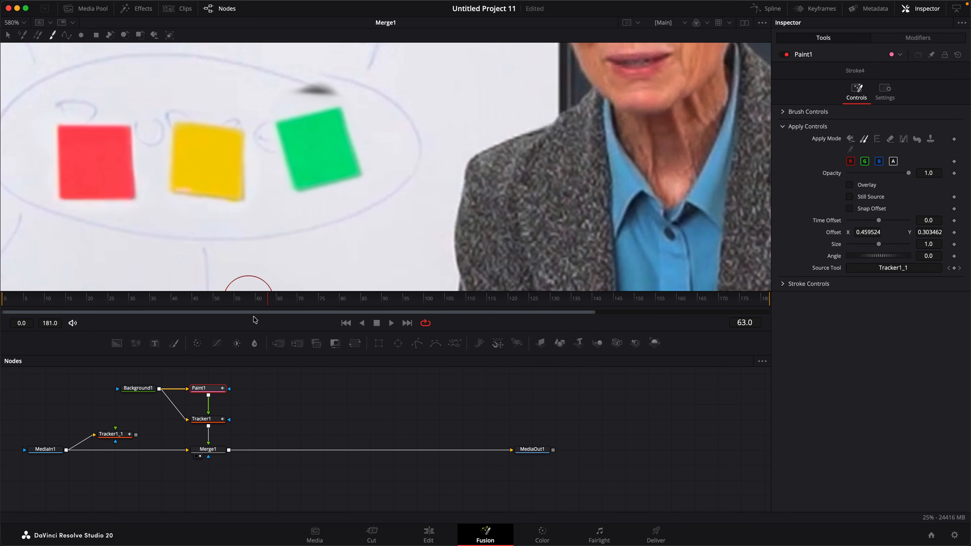
{"action": "left_click_drag", "start_coordinate": [257, 308], "coordinate": [327, 312]}
{"action": "scroll", "coordinate": [395, 212], "scroll_direction": "down", "scroll_amount": 10}
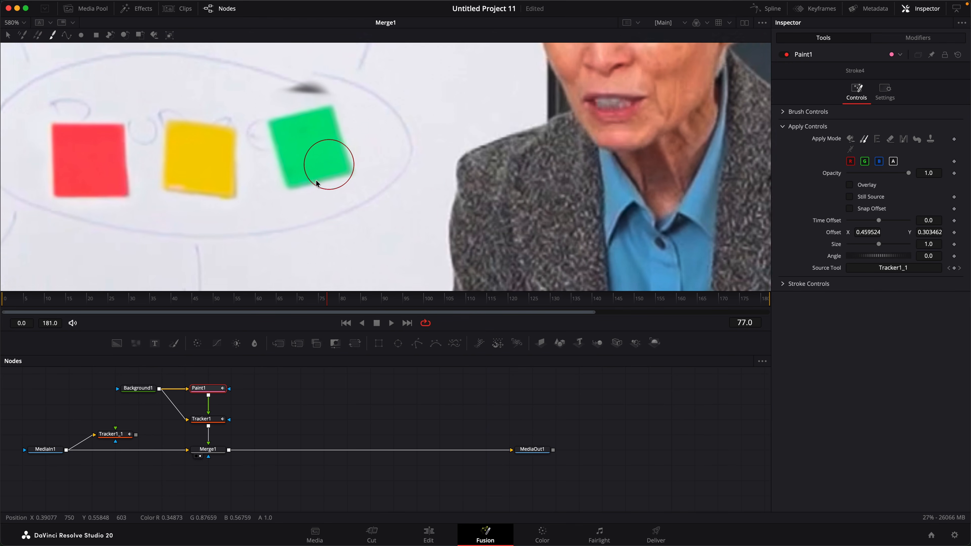
{"action": "left_click_drag", "start_coordinate": [288, 212], "coordinate": [306, 198]}
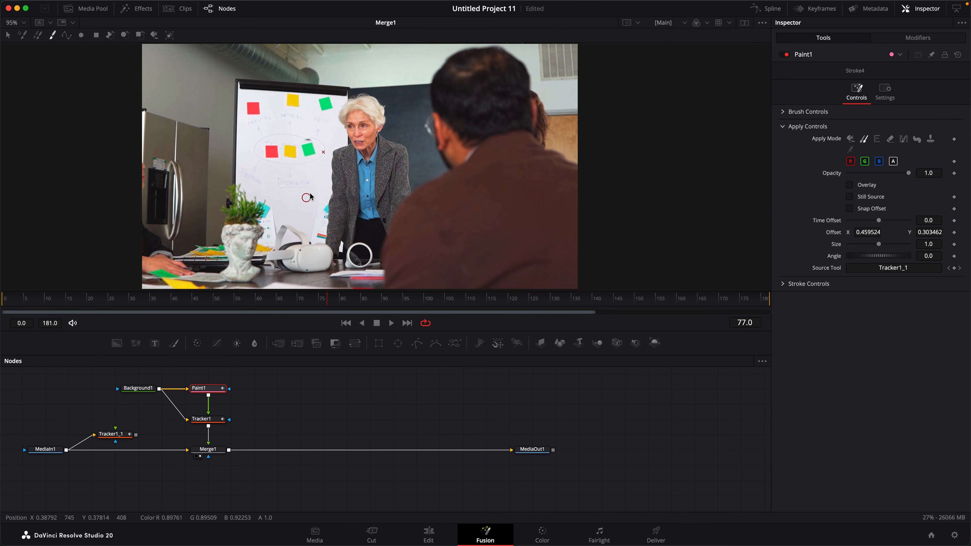